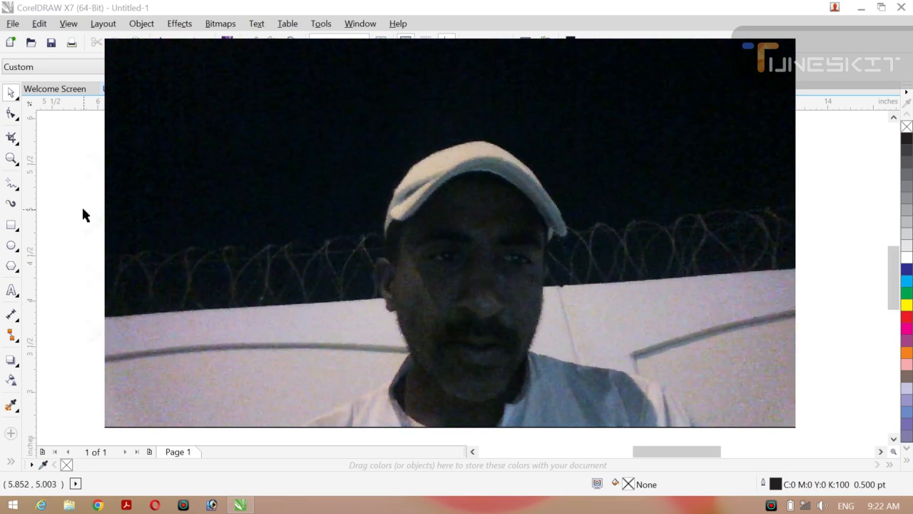
pyautogui.moveTo(105, 214); pyautogui.dragTo(326, 254)
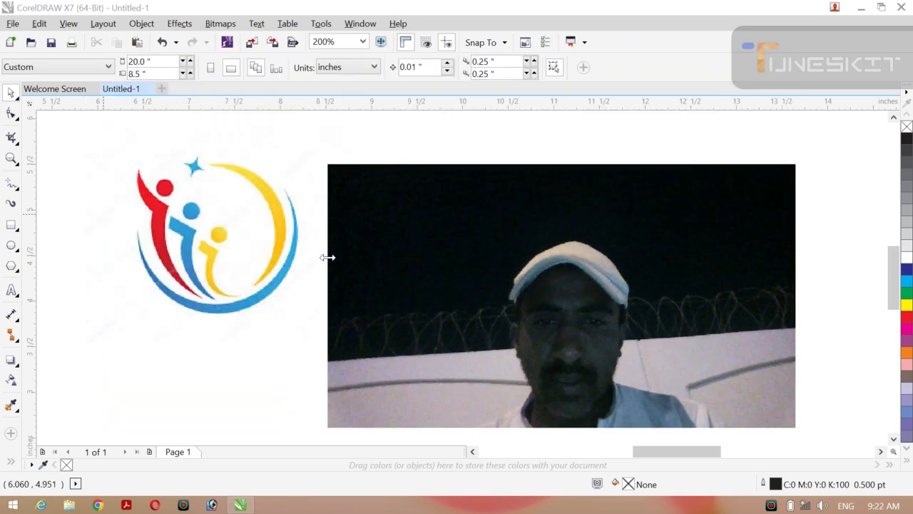
pyautogui.moveTo(583, 350); pyautogui.dragTo(658, 267)
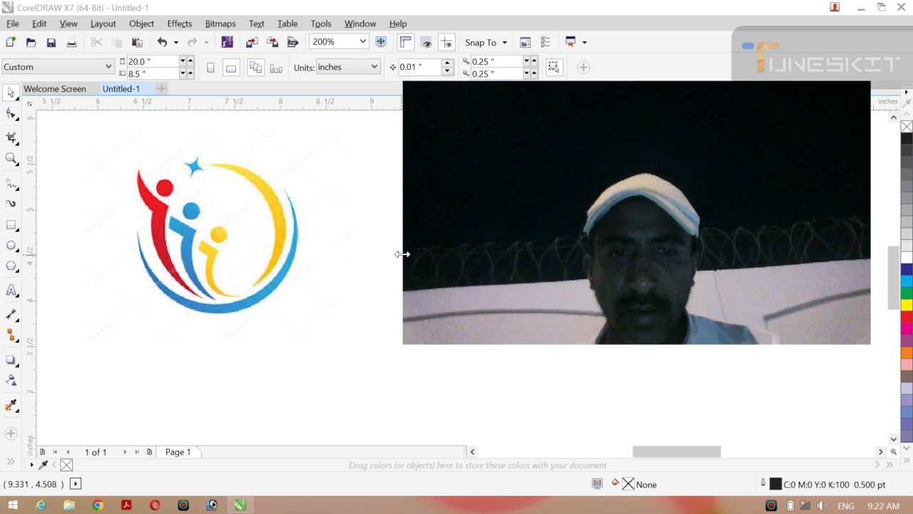
pyautogui.moveTo(402, 254); pyautogui.dragTo(556, 240)
pyautogui.moveTo(793, 283); pyautogui.dragTo(778, 126)
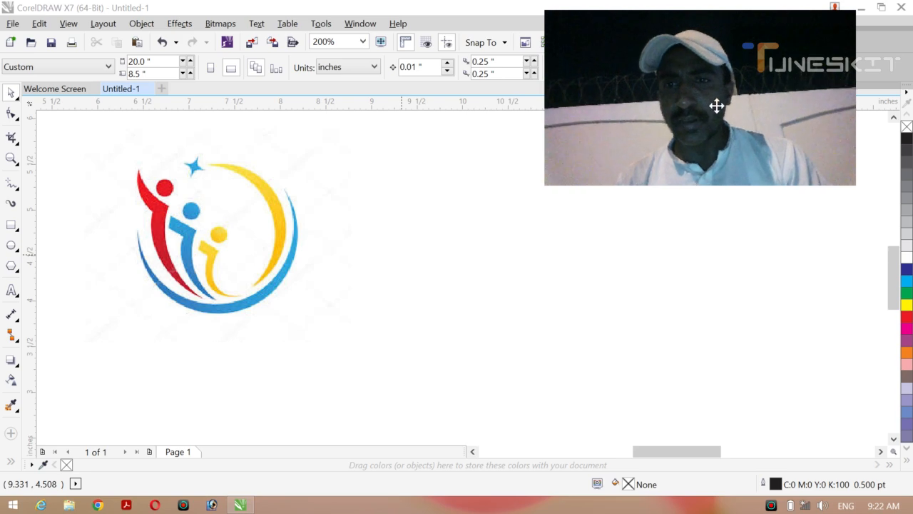
pyautogui.moveTo(717, 106); pyautogui.dragTo(743, 125)
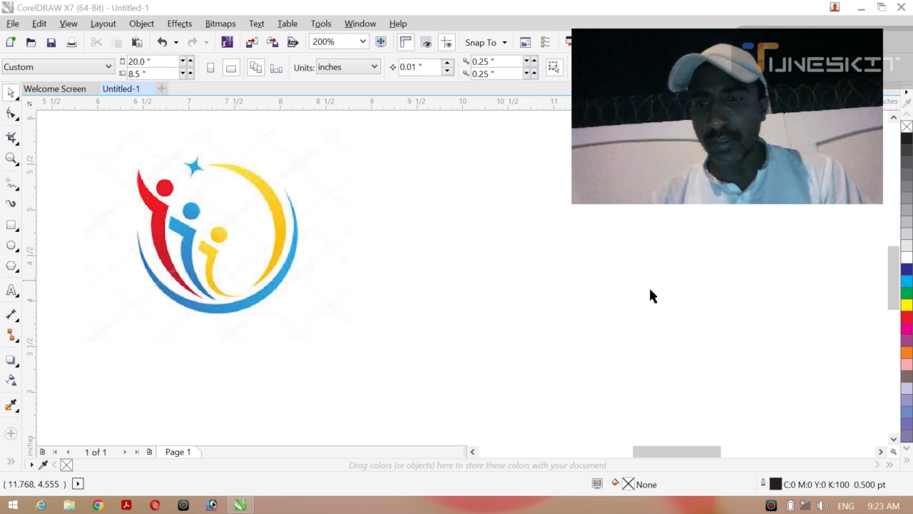
pyautogui.moveTo(717, 173); pyautogui.dragTo(737, 132)
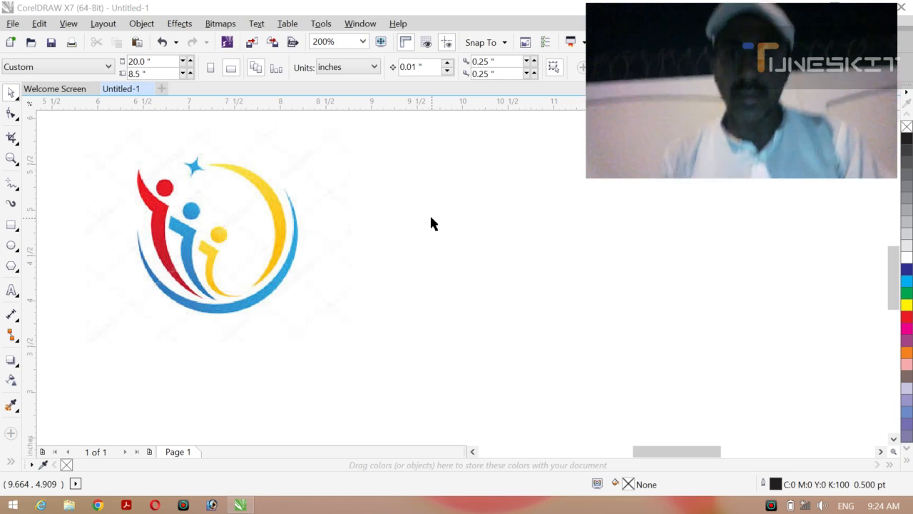
# Centre the reference logo image on the page and shift it left to about X 9.02 in, Y 4.19 in.
pyautogui.click(228, 206)
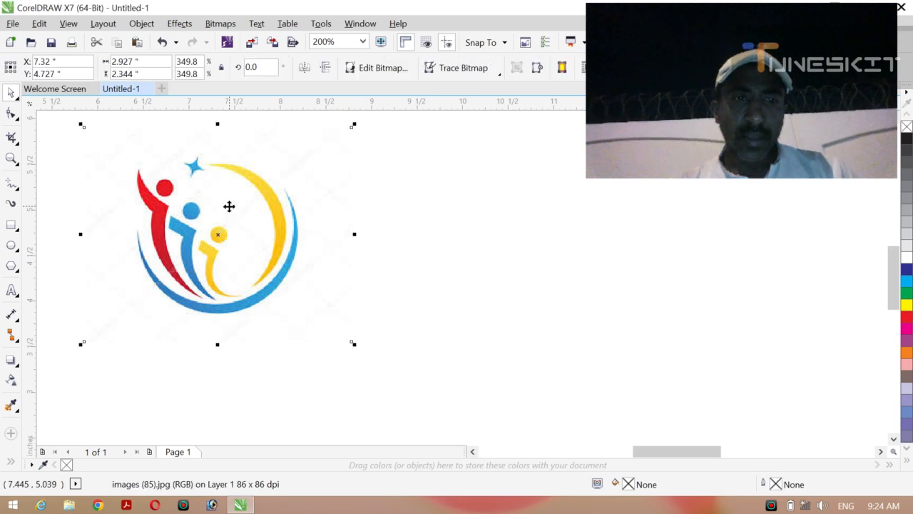
pyautogui.press('p')
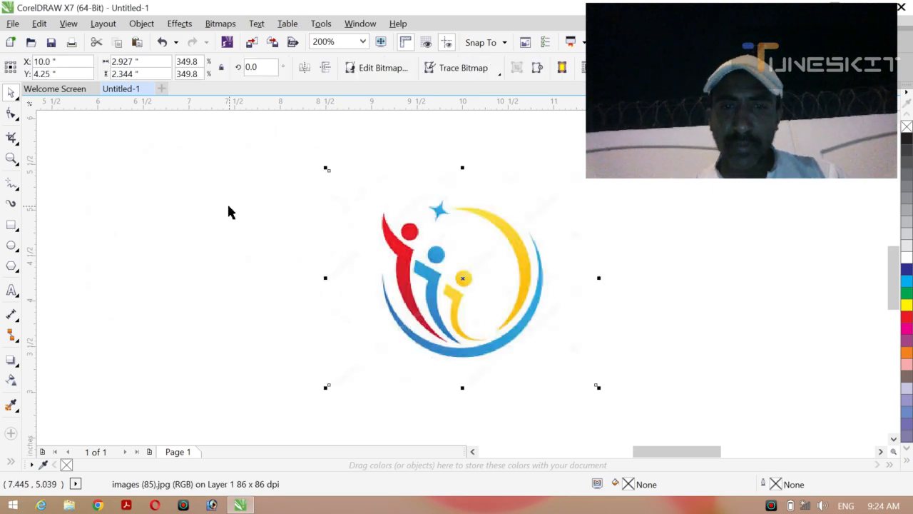
pyautogui.click(603, 298)
pyautogui.click(471, 288)
pyautogui.moveTo(471, 288); pyautogui.dragTo(379, 288)
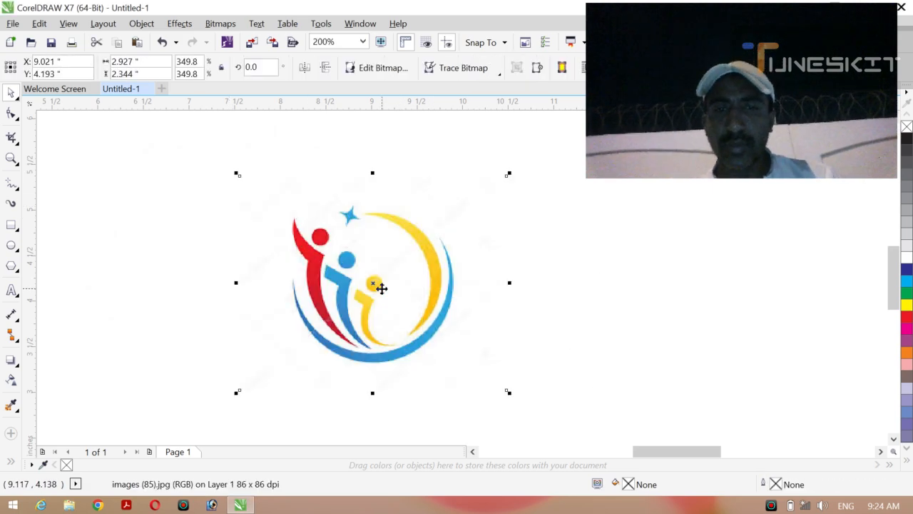
pyautogui.click(709, 267)
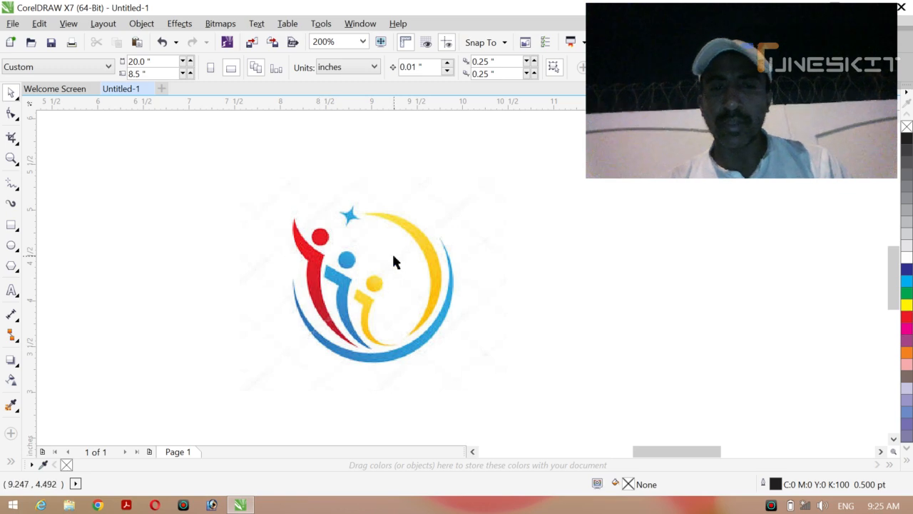
# Enlarge the logo image about its centre to about 3.61 by 2.89 in and move it left to about X 8.46 in.
pyautogui.click(447, 303)
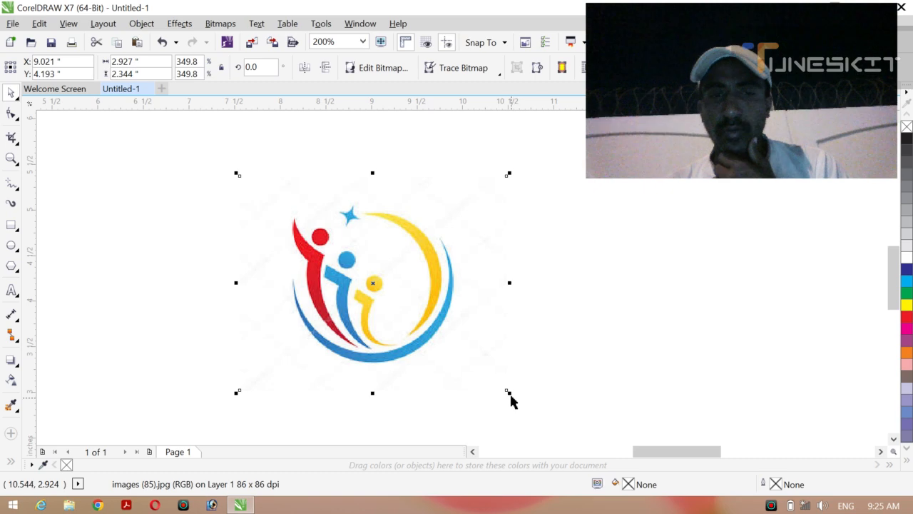
pyautogui.moveTo(509, 392); pyautogui.dragTo(552, 425)
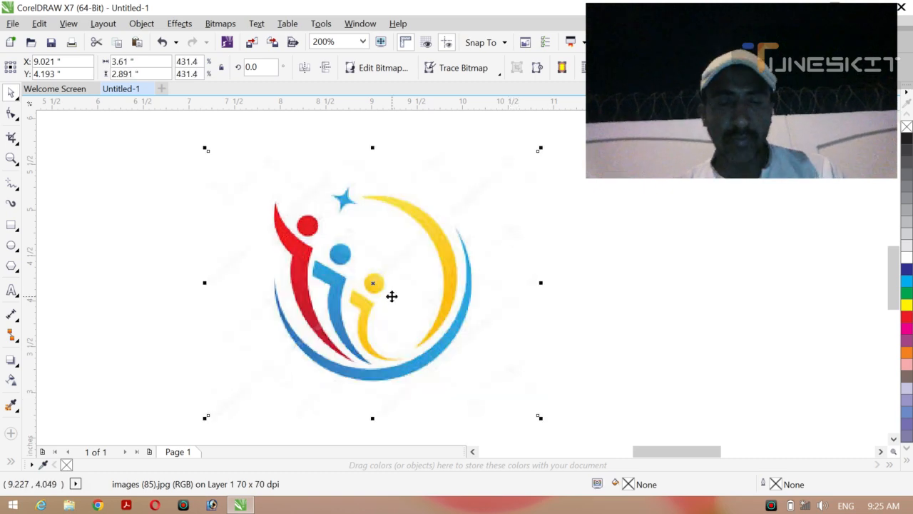
pyautogui.moveTo(392, 295); pyautogui.dragTo(340, 297)
pyautogui.click(588, 333)
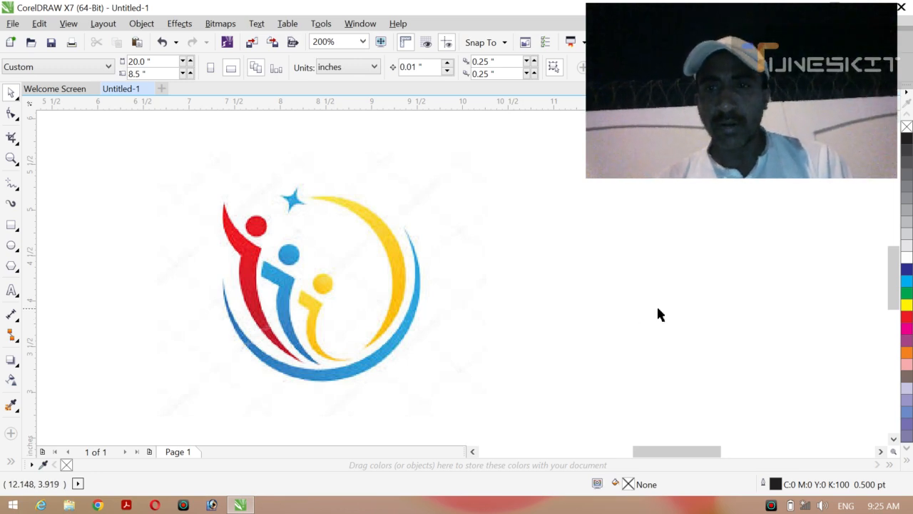
# Nudge the enlarged logo image slightly further left to about X 8.25 in, Y 4.21 in, and deselect it.
pyautogui.click(378, 272)
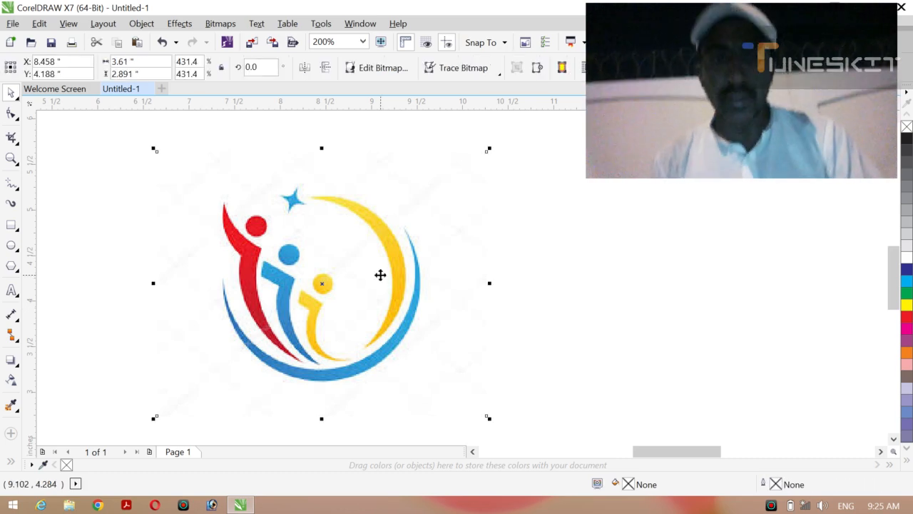
pyautogui.click(540, 294)
pyautogui.click(314, 281)
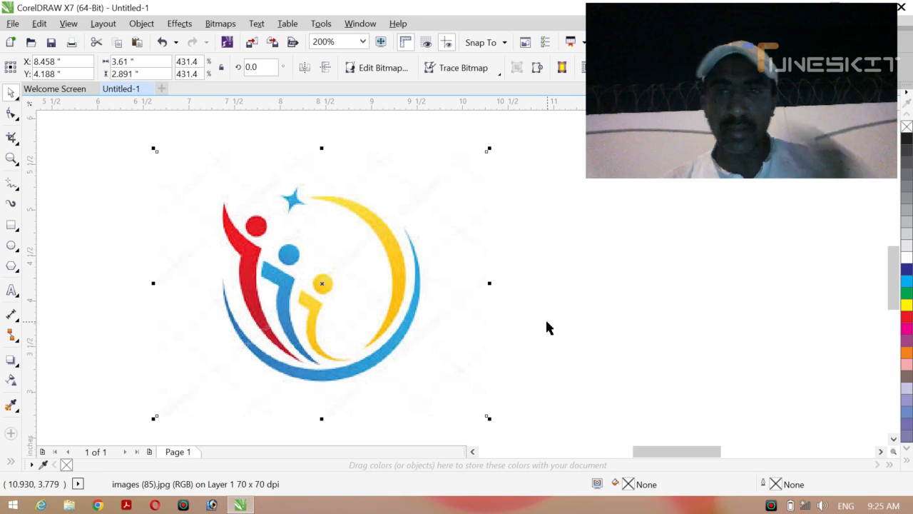
pyautogui.moveTo(379, 286); pyautogui.dragTo(359, 289)
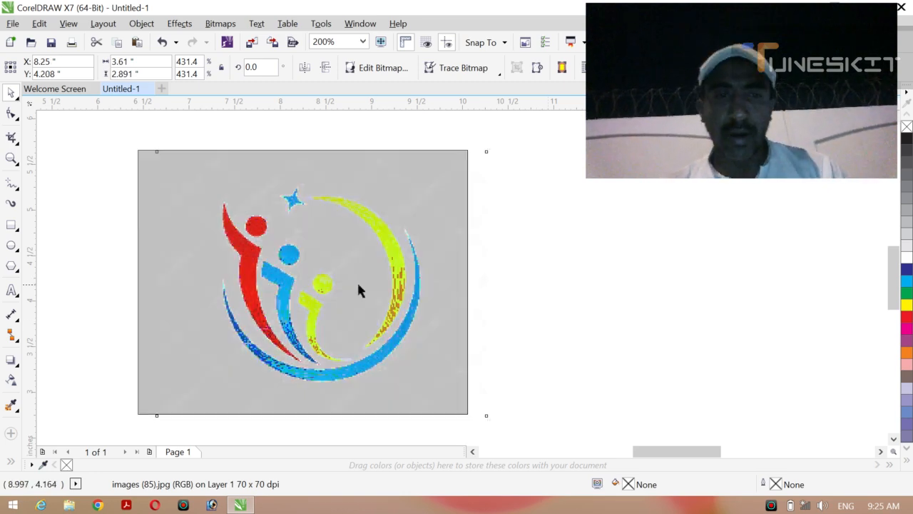
pyautogui.click(479, 292)
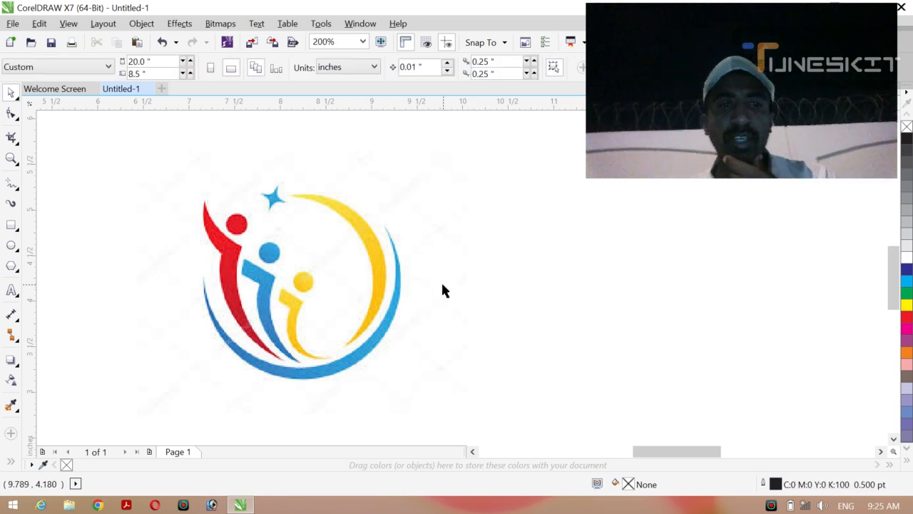
pyautogui.click(370, 292)
pyautogui.click(514, 305)
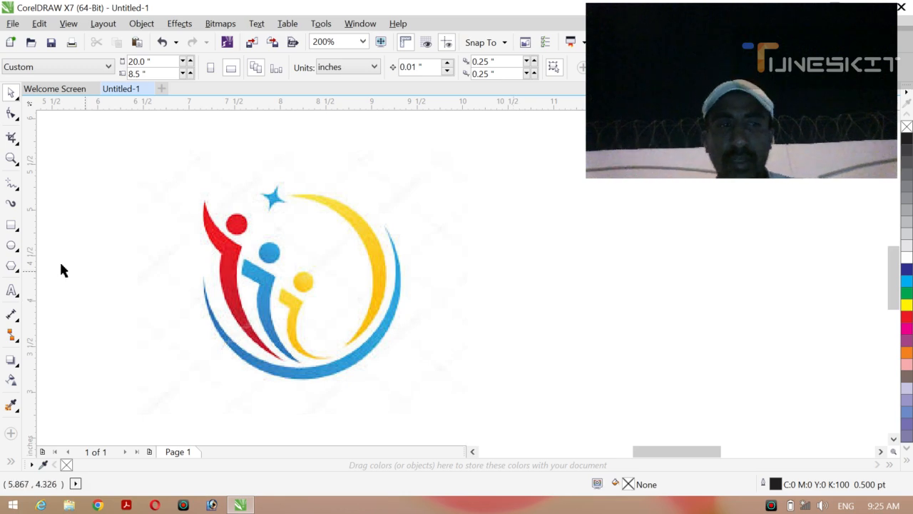
# Draw a circle about 1.92 in across right of the logo and add a copy scaled to 94% from its upper-left corner.
pyautogui.click(11, 244)
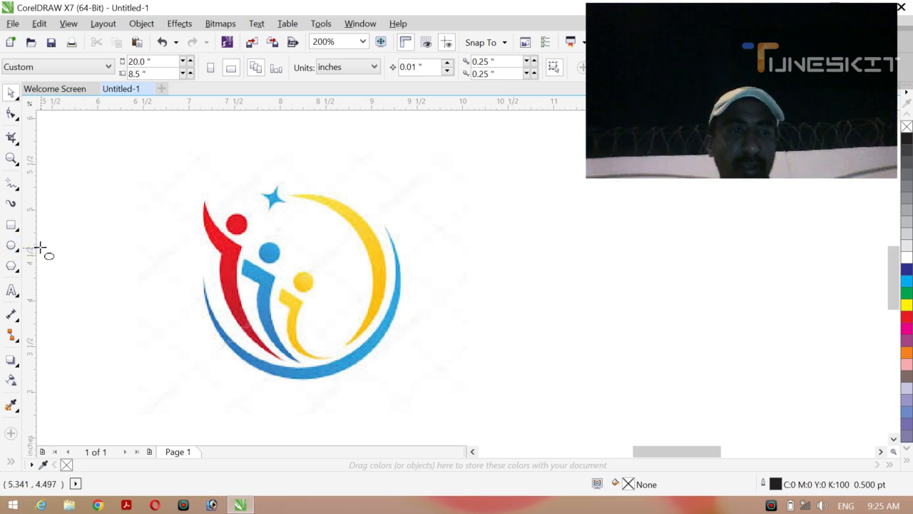
pyautogui.moveTo(497, 248); pyautogui.dragTo(459, 236)
pyautogui.moveTo(505, 276); pyautogui.dragTo(634, 381)
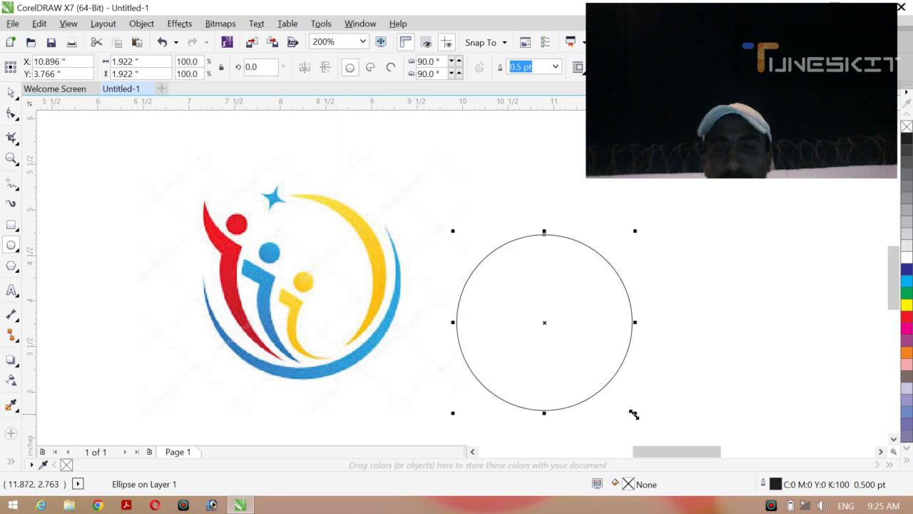
pyautogui.moveTo(633, 414); pyautogui.dragTo(622, 409)
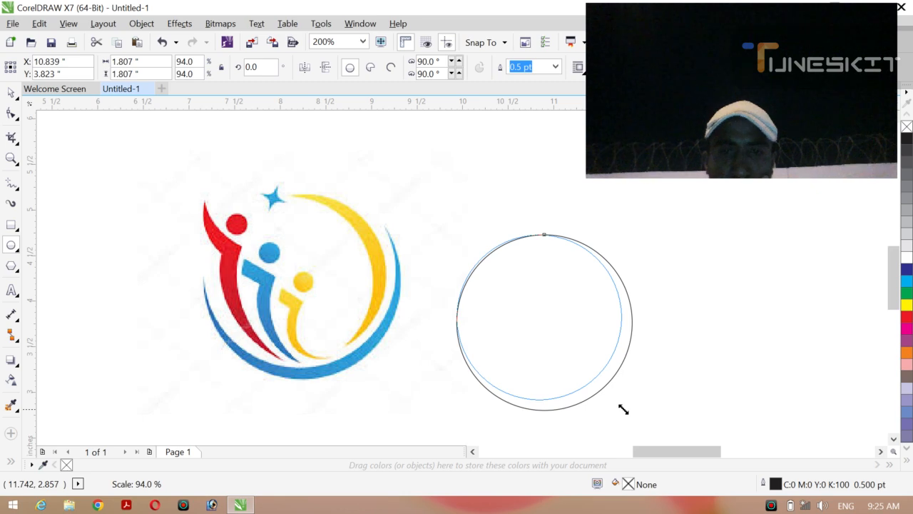
pyautogui.moveTo(623, 409); pyautogui.dragTo(623, 408)
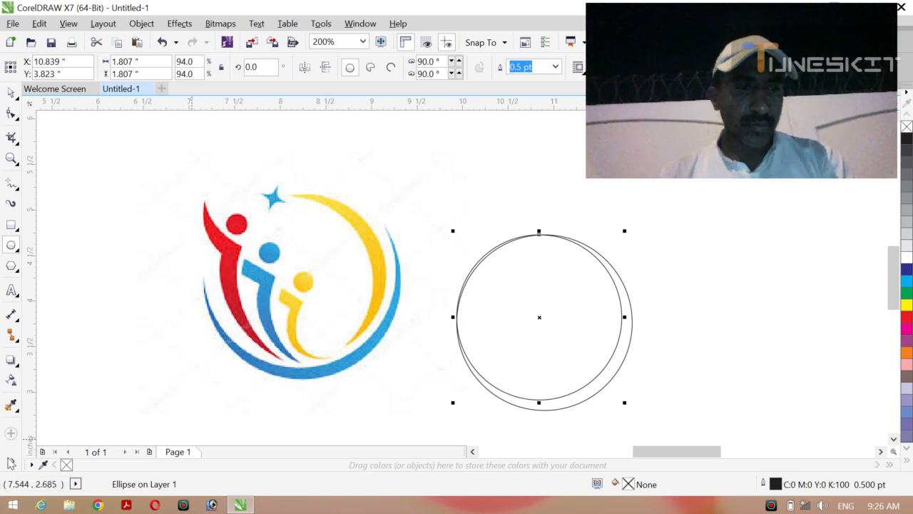
# Smart Fill the crescent between the two circles in black without outline and move it right to about X 12.71 in, Y 3.78 in.
pyautogui.click(10, 461)
pyautogui.click(34, 458)
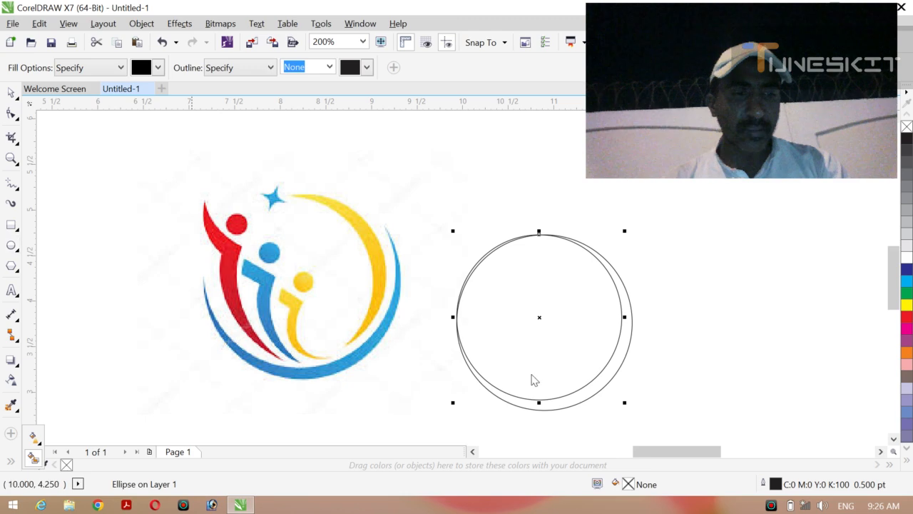
pyautogui.click(591, 385)
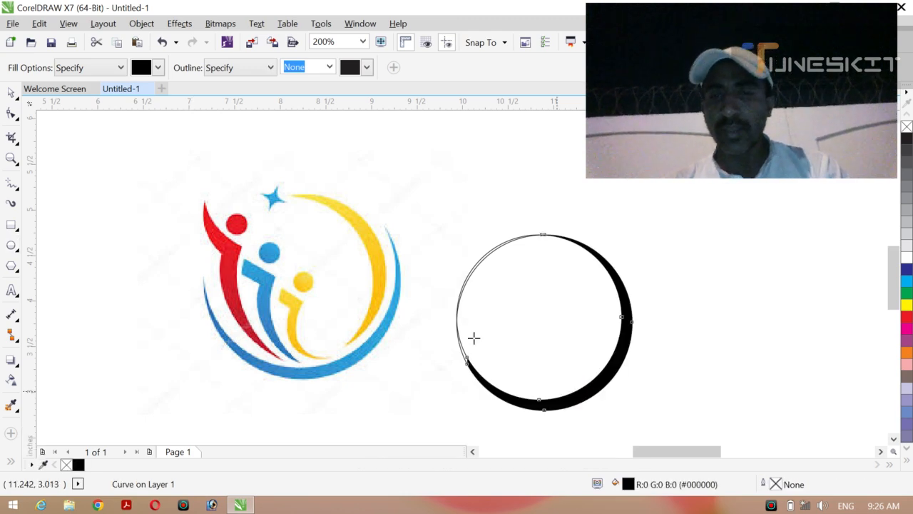
pyautogui.click(17, 99)
pyautogui.click(45, 90)
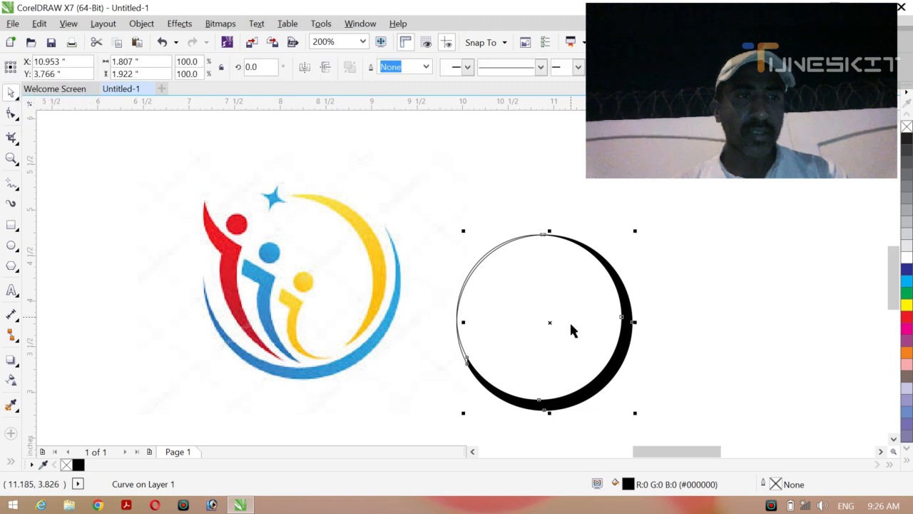
pyautogui.moveTo(550, 321); pyautogui.dragTo(709, 320)
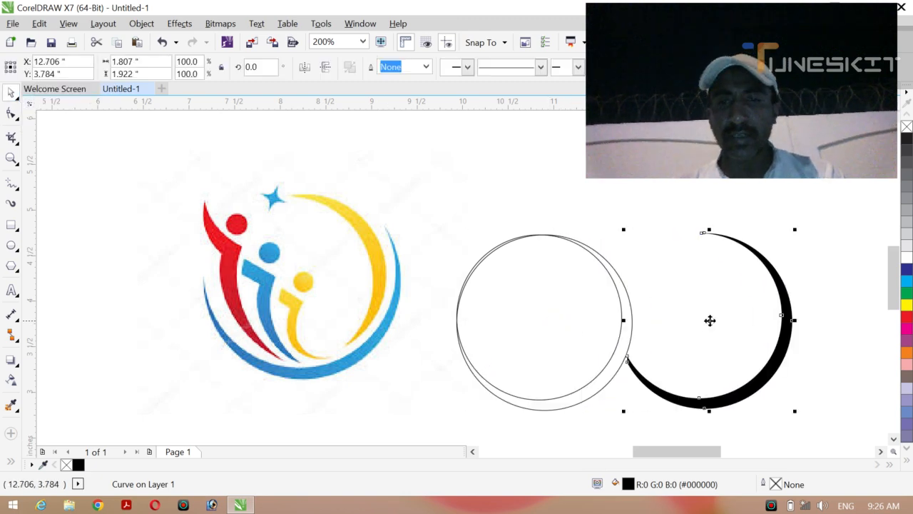
# Delete the two construction circles, leaving only the black crescent beside the logo.
pyautogui.click(531, 238)
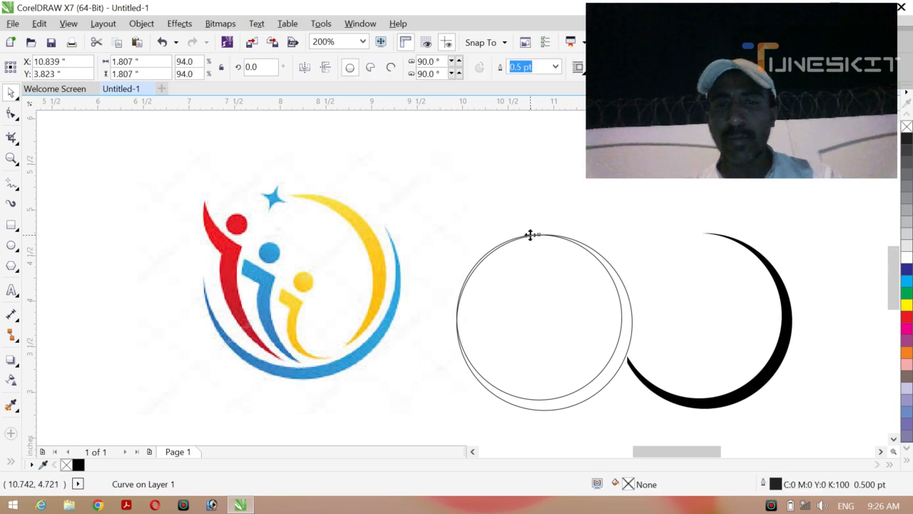
pyautogui.click(530, 237)
pyautogui.press('Delete')
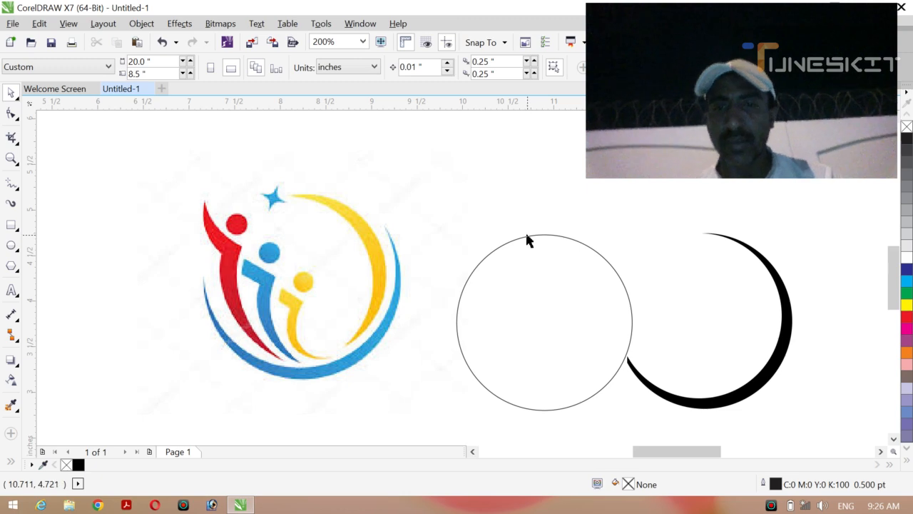
pyautogui.click(528, 235)
pyautogui.press('Delete')
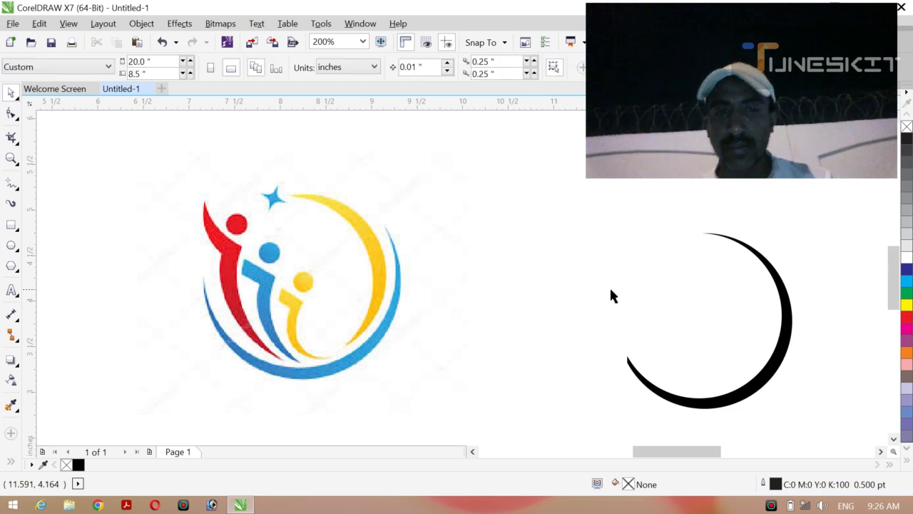
# Move the black crescent right to about X 13.19 in, Y 3.78 in, and shift the logo image slightly left.
pyautogui.click(767, 380)
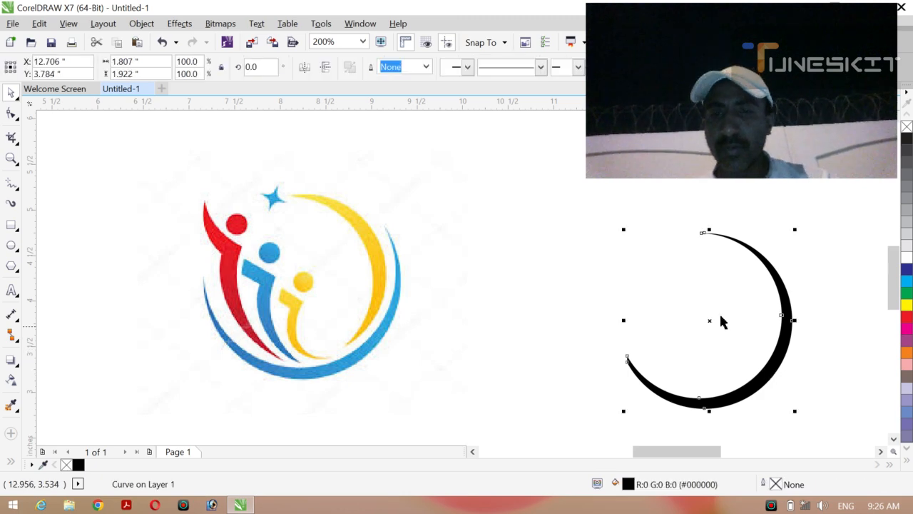
pyautogui.moveTo(741, 322); pyautogui.dragTo(754, 321)
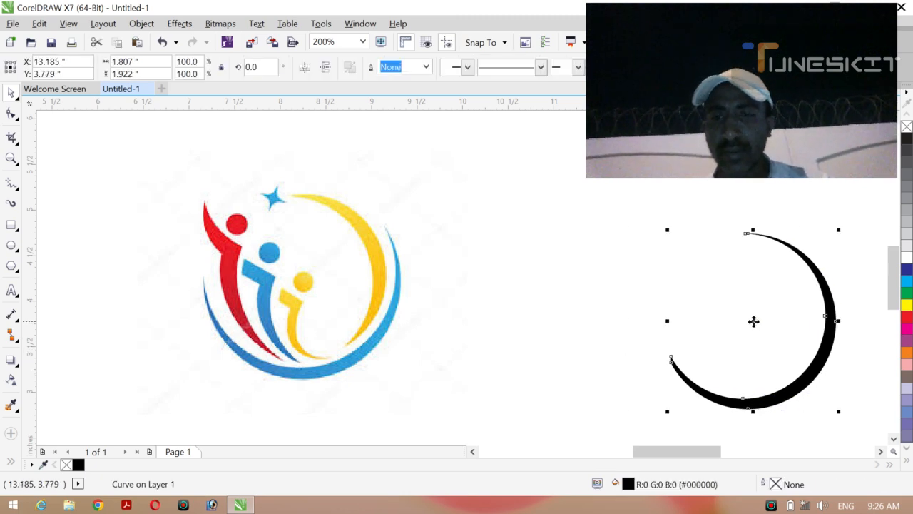
pyautogui.click(546, 348)
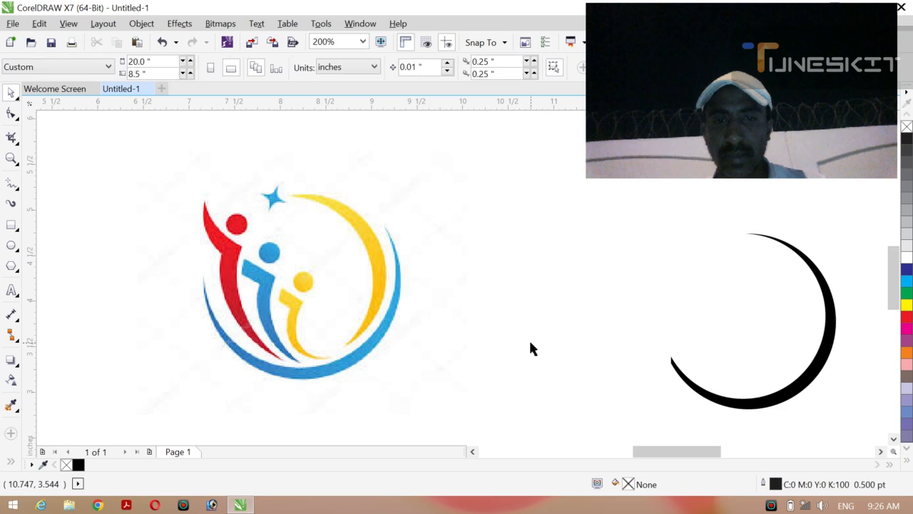
pyautogui.click(431, 350)
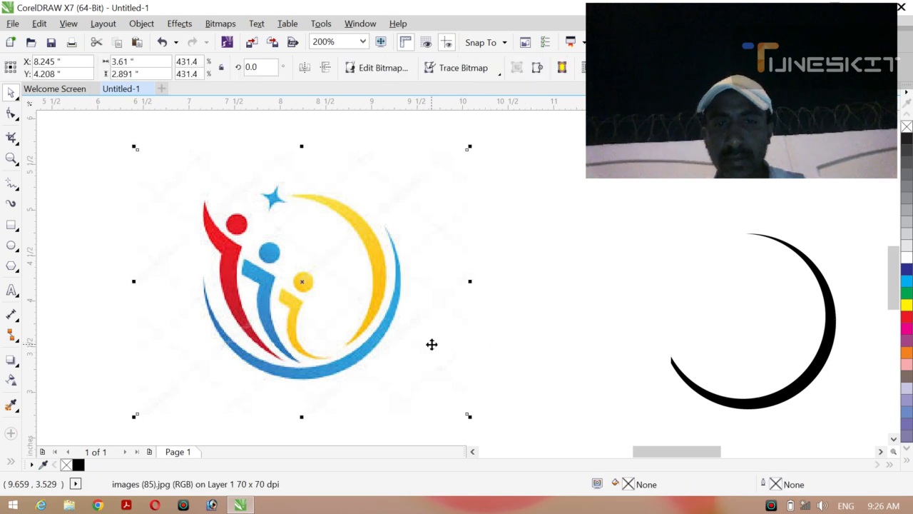
pyautogui.moveTo(430, 345); pyautogui.dragTo(419, 345)
# Move the black crescent closer to the logo, centred at about X 12.46 in, Y 3.85 in.
pyautogui.click(727, 404)
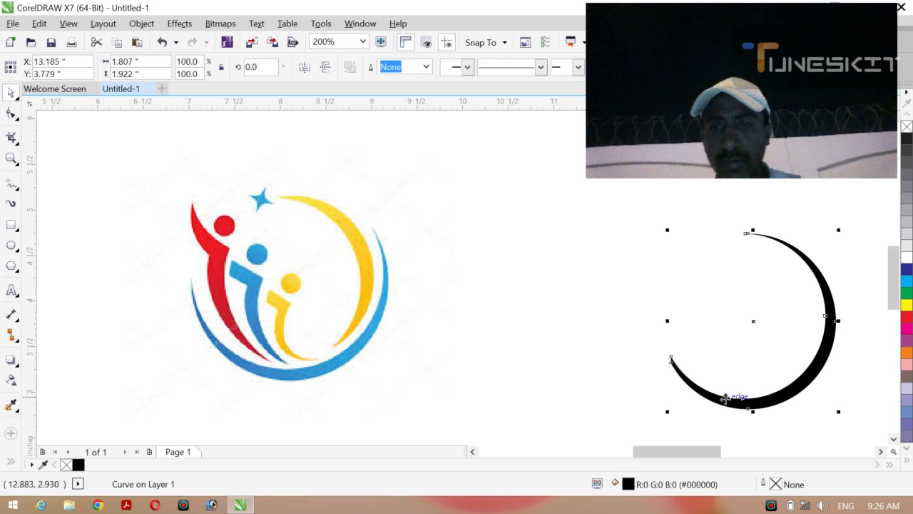
pyautogui.click(596, 337)
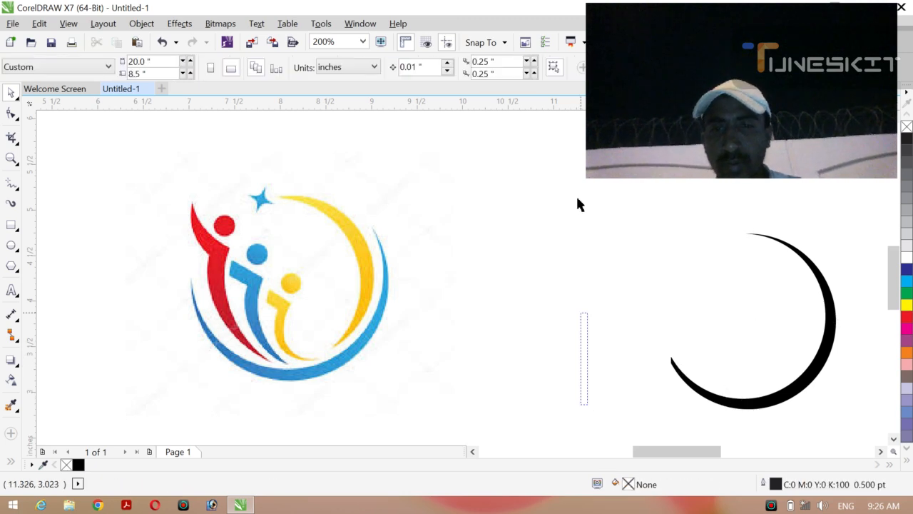
pyautogui.click(704, 398)
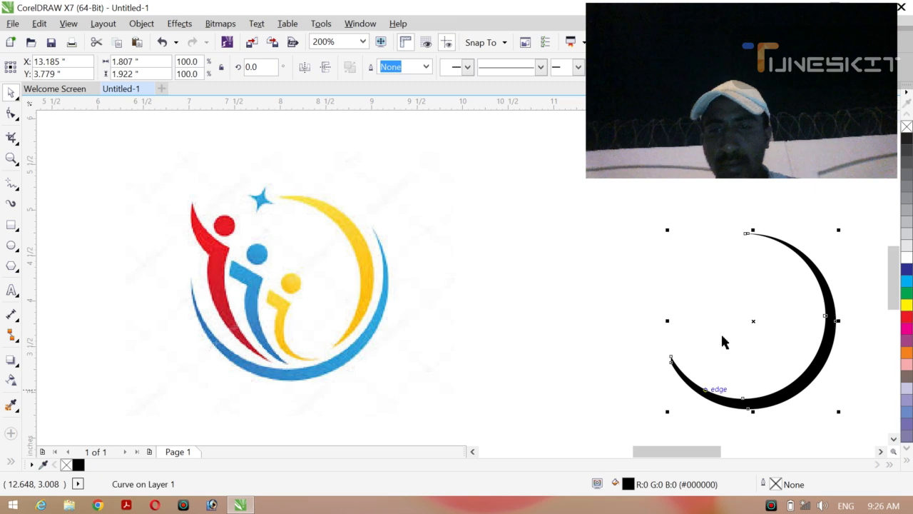
pyautogui.moveTo(752, 322); pyautogui.dragTo(687, 315)
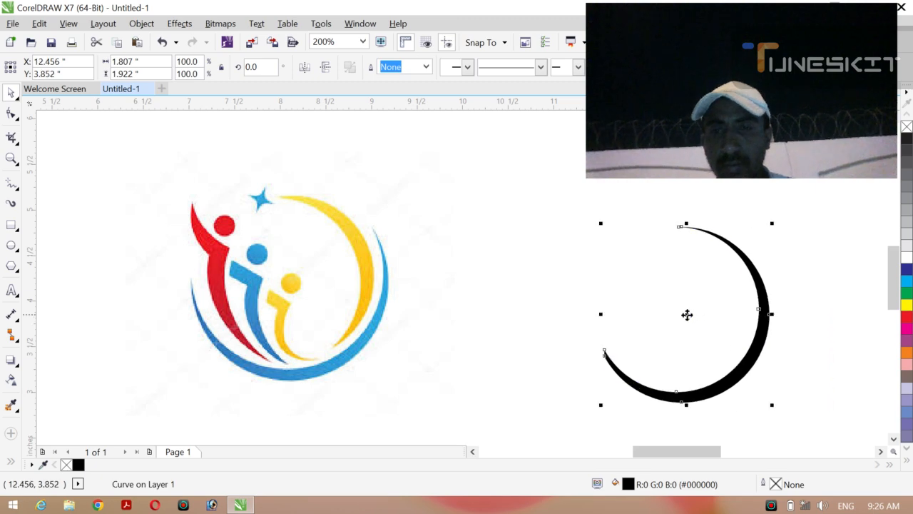
# Rotate the black crescent clockwise to 330° so its thickest part faces downward like the blue arc.
pyautogui.click(756, 398)
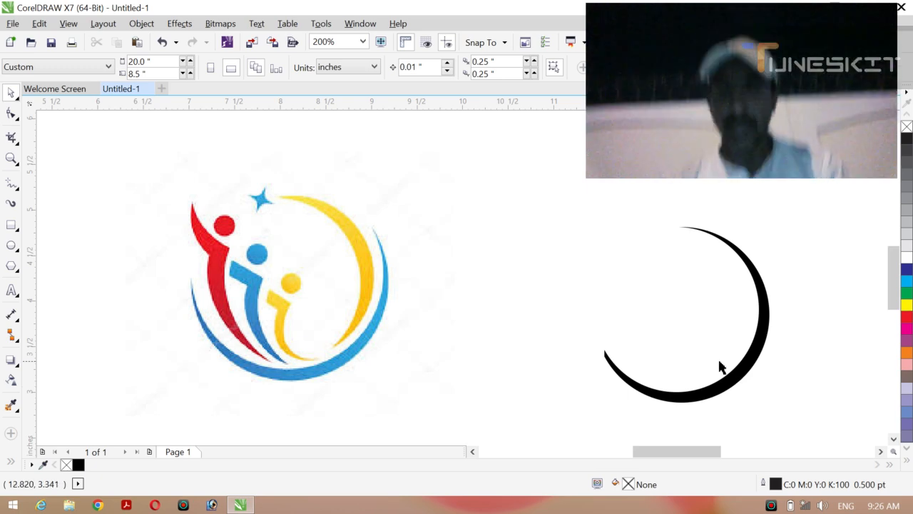
pyautogui.click(731, 386)
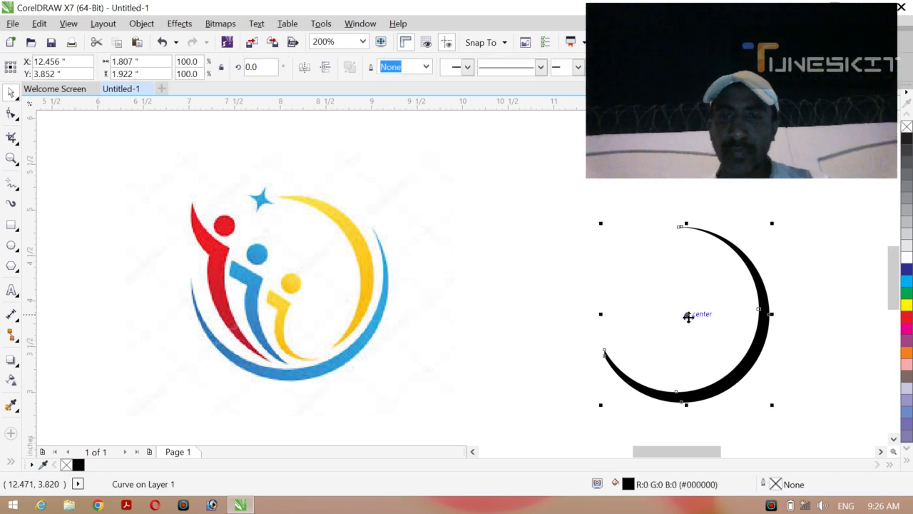
pyautogui.click(688, 315)
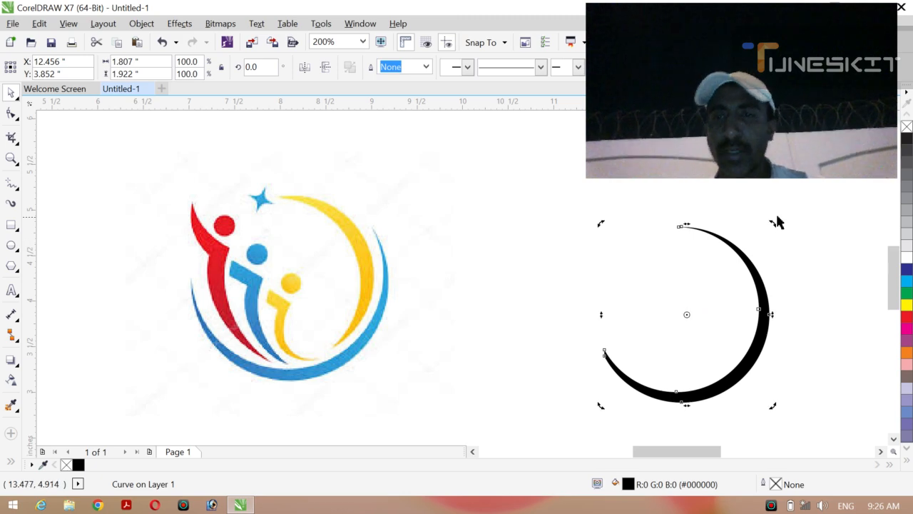
pyautogui.moveTo(771, 227); pyautogui.dragTo(798, 280)
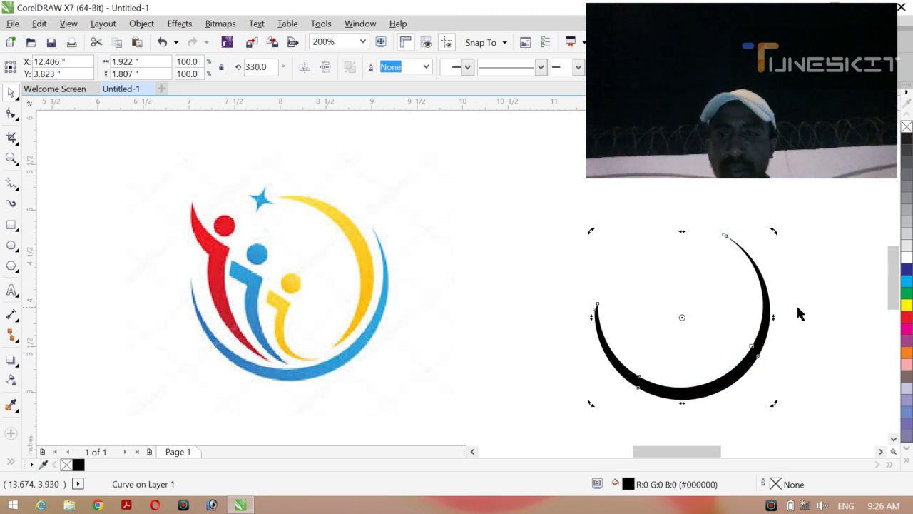
pyautogui.click(797, 309)
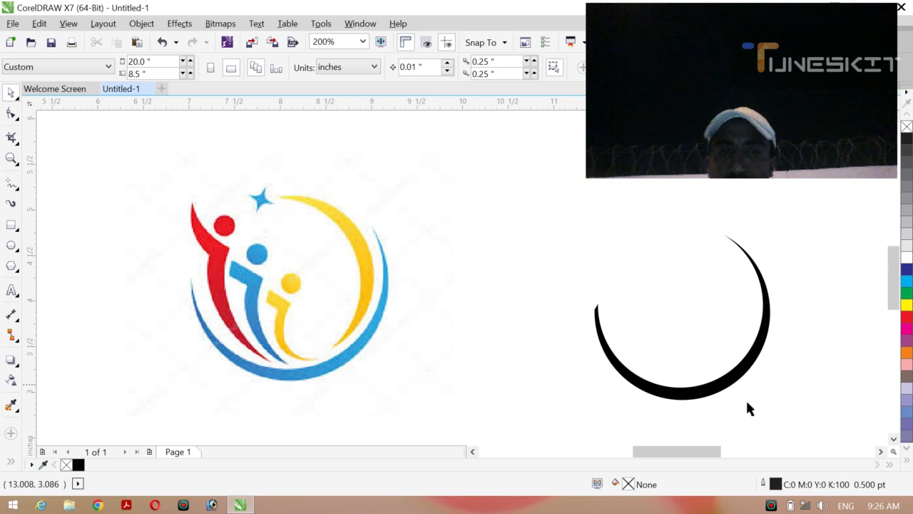
# Add a concentric copy of the crescent scaled to 81% and rotate the copy to 30°.
pyautogui.click(731, 369)
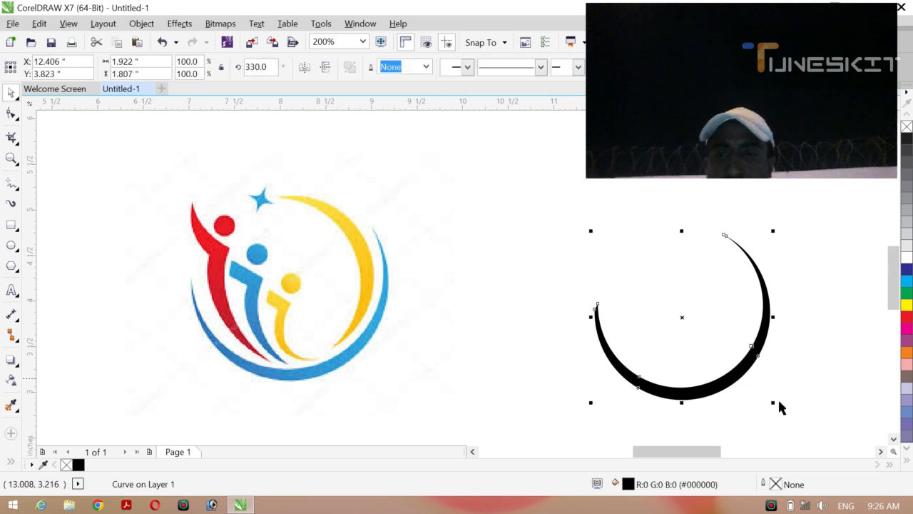
pyautogui.moveTo(773, 405); pyautogui.dragTo(757, 399)
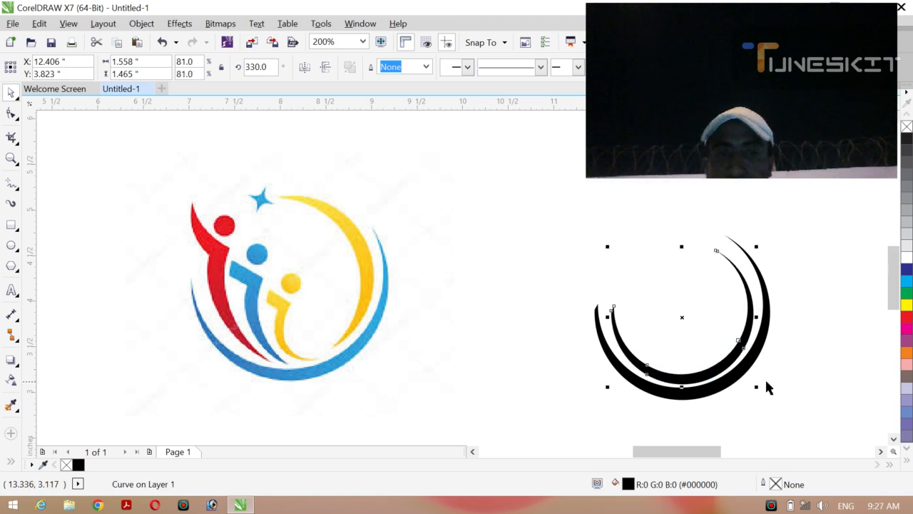
pyautogui.click(682, 316)
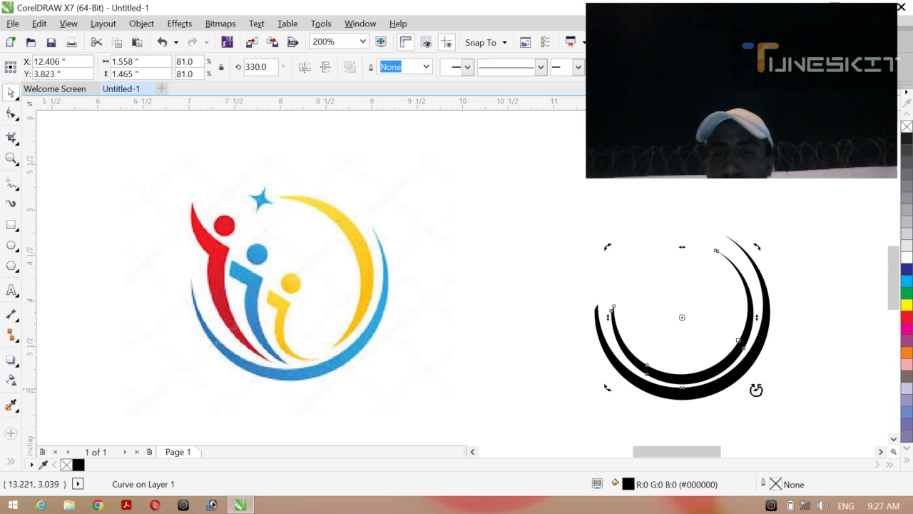
pyautogui.moveTo(757, 389); pyautogui.dragTo(783, 289)
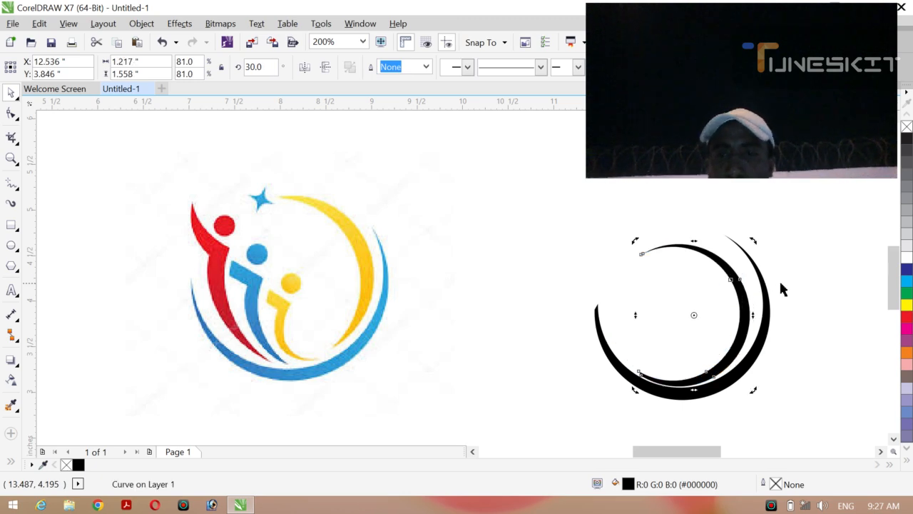
# Nudge the inner crescent up and right inside the outer one to about X 12.606 in, Y 3.946 in.
pyautogui.press('Up')
pyautogui.press('Up')
pyautogui.press('Up')
pyautogui.press('Up')
pyautogui.press('Up')
pyautogui.press('Up')
pyautogui.press('Up')
pyautogui.press('Up')
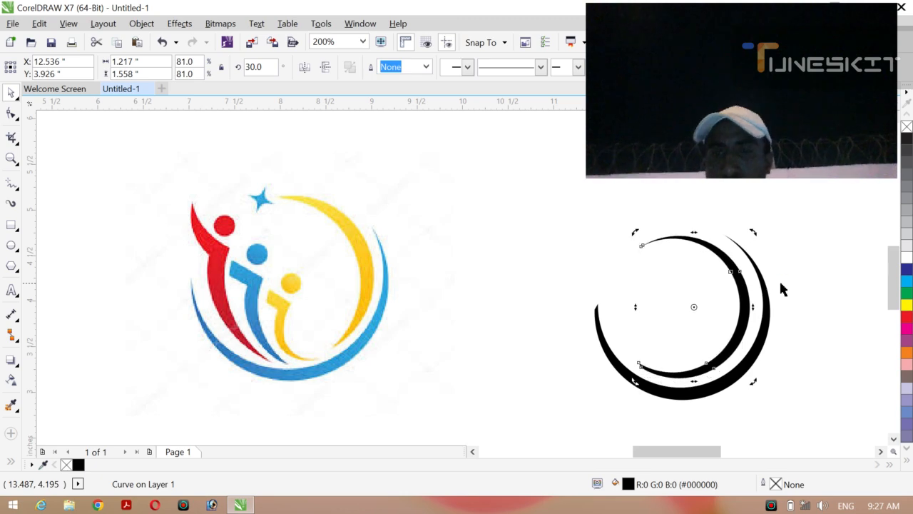
pyautogui.press('Right')
pyautogui.press('Right')
pyautogui.press('Up')
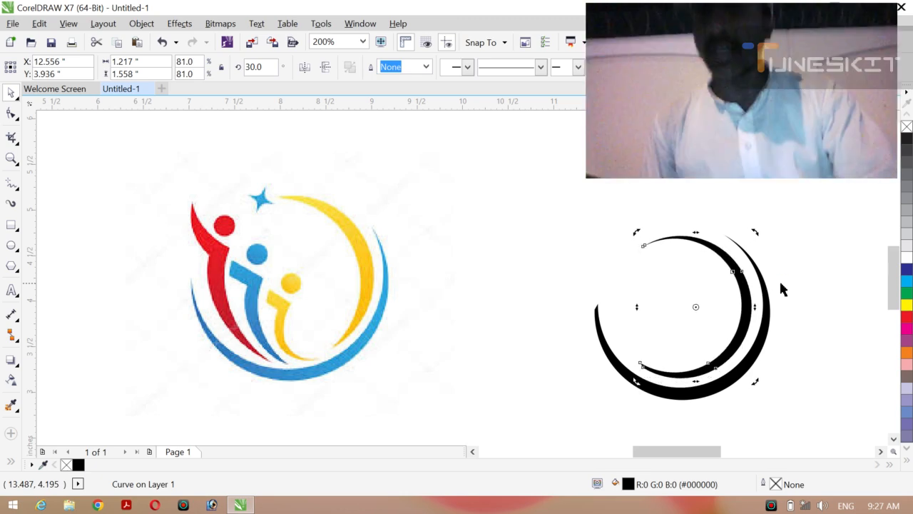
pyautogui.press('Up')
pyautogui.press('Up')
pyautogui.press('Up')
pyautogui.press('Right')
pyautogui.press('Right')
pyautogui.press('Right')
pyautogui.press('Right')
pyautogui.press('Right')
pyautogui.press('Right')
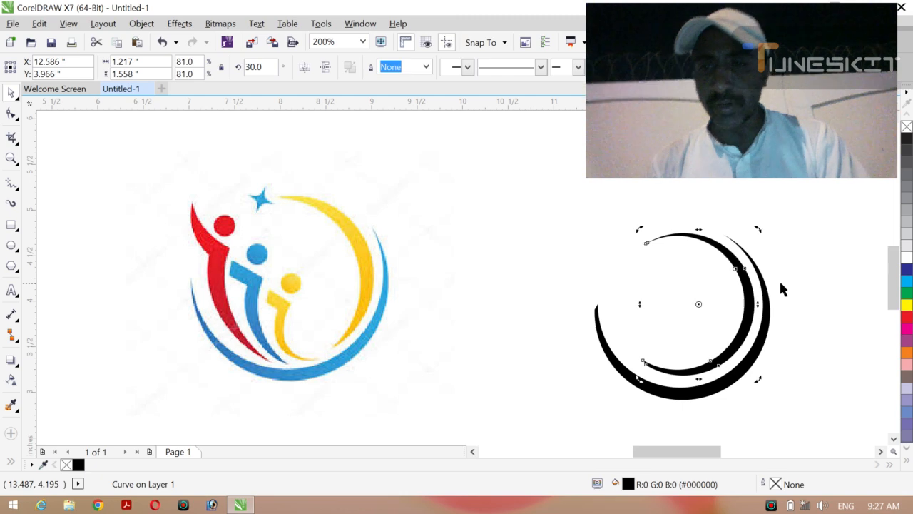
pyautogui.press('Down')
pyautogui.press('Down')
pyautogui.press('Right')
pyautogui.press('Right')
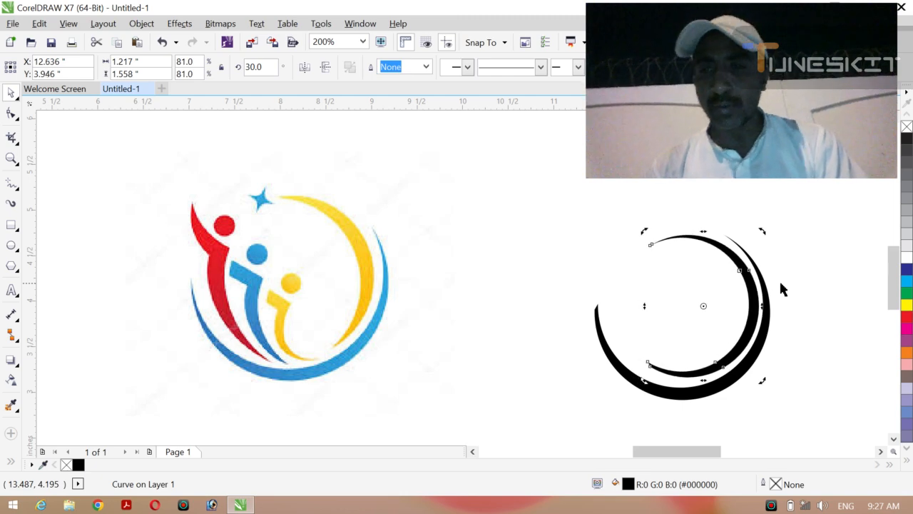
pyautogui.press('Left')
pyautogui.press('Left')
pyautogui.press('Left')
pyautogui.press('Left')
pyautogui.press('Right')
pyautogui.press('Right')
pyautogui.press('Right')
pyautogui.press('Right')
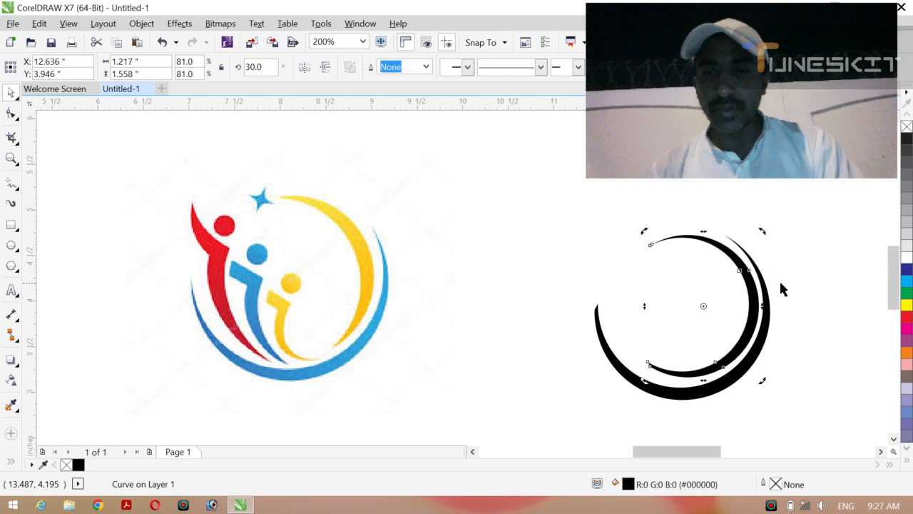
pyautogui.press('Right')
pyautogui.press('Left')
pyautogui.press('Left')
pyautogui.press('Left')
pyautogui.press('Left')
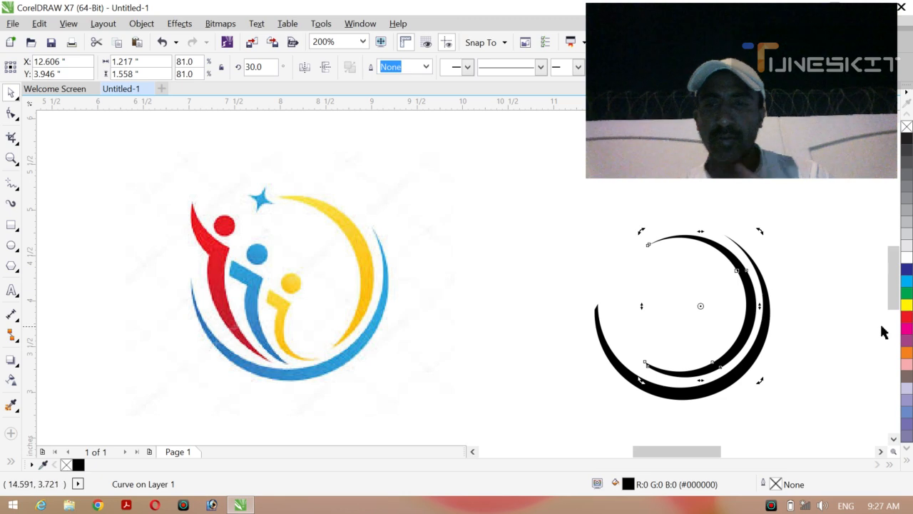
pyautogui.press('Escape')
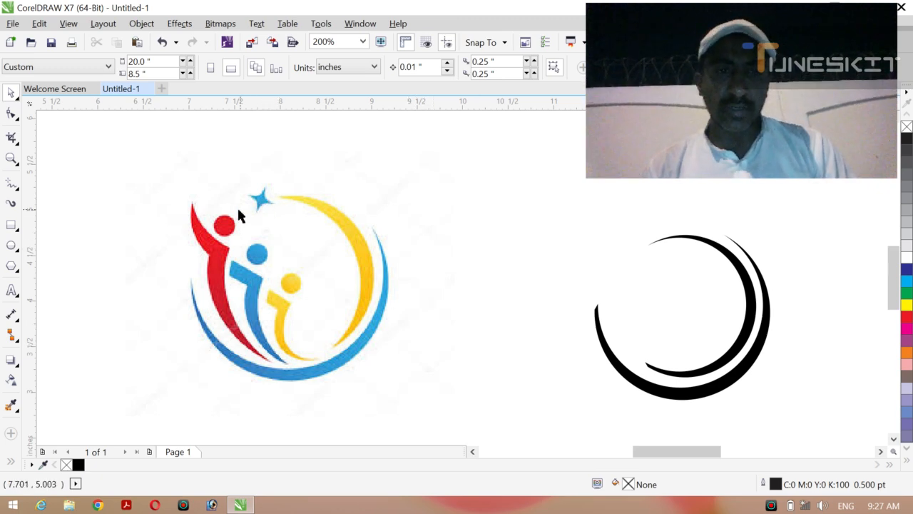
# Draw a four-pointed star about 0.79 in across beside the reference logo and fill it with black.
pyautogui.click(17, 272)
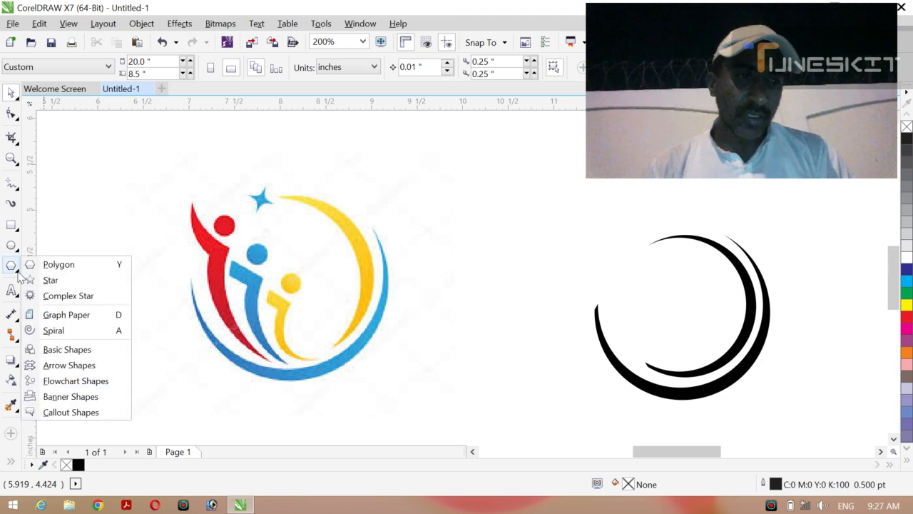
pyautogui.click(54, 279)
pyautogui.moveTo(102, 200)
pyautogui.mouseDown()
pyautogui.moveTo(106, 259)
pyautogui.moveTo(153, 265)
pyautogui.moveTo(163, 276)
pyautogui.mouseUp()
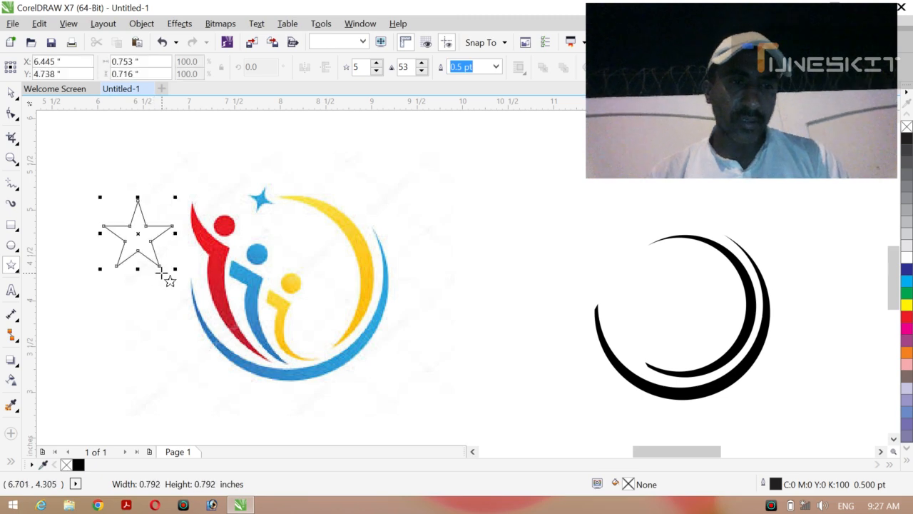
pyautogui.click(376, 72)
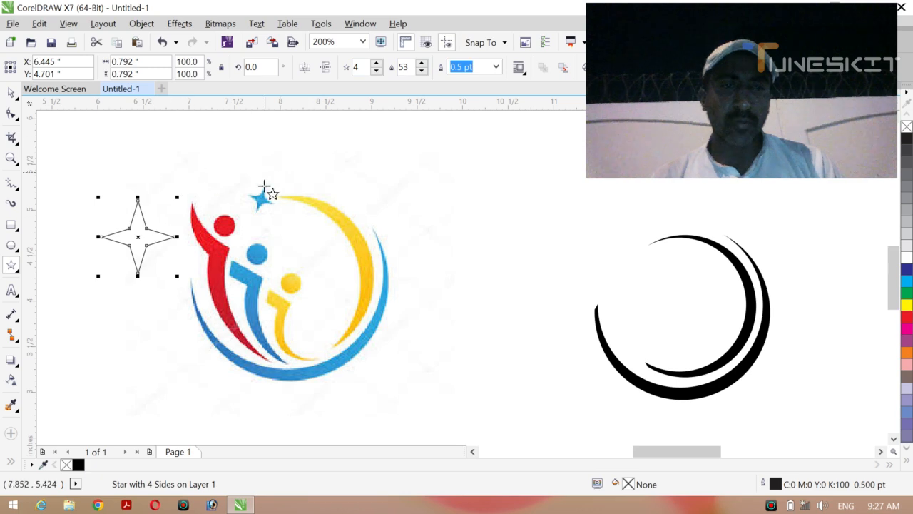
pyautogui.click(11, 93)
pyautogui.click(45, 92)
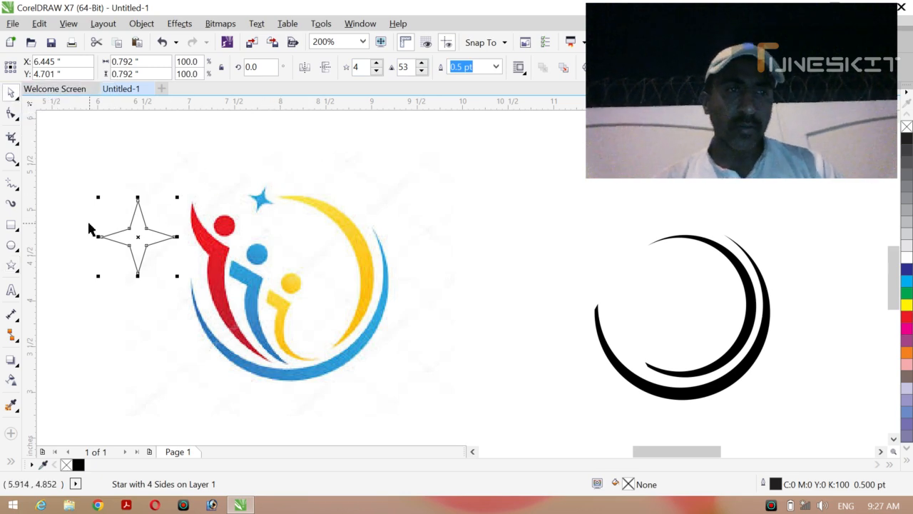
pyautogui.click(903, 140)
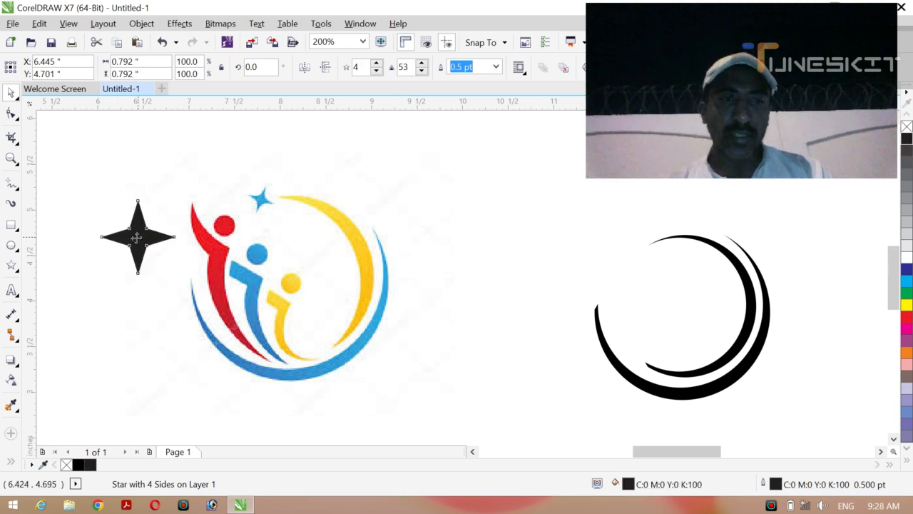
# Place a copy of the star beside the inner crescent's upper tip, scaled to 57.9%, at about X 11.761 in, Y 4.612 in.
pyautogui.moveTo(136, 237); pyautogui.dragTo(608, 246)
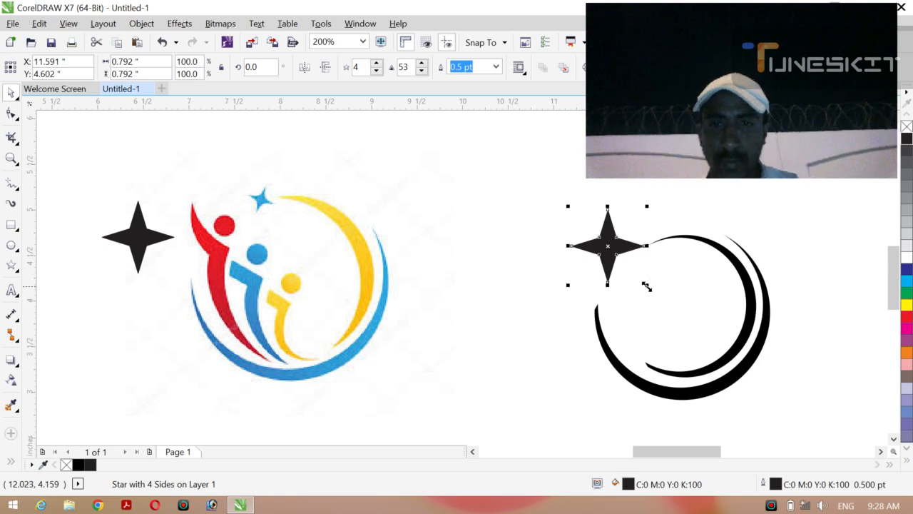
pyautogui.moveTo(646, 284); pyautogui.dragTo(632, 278)
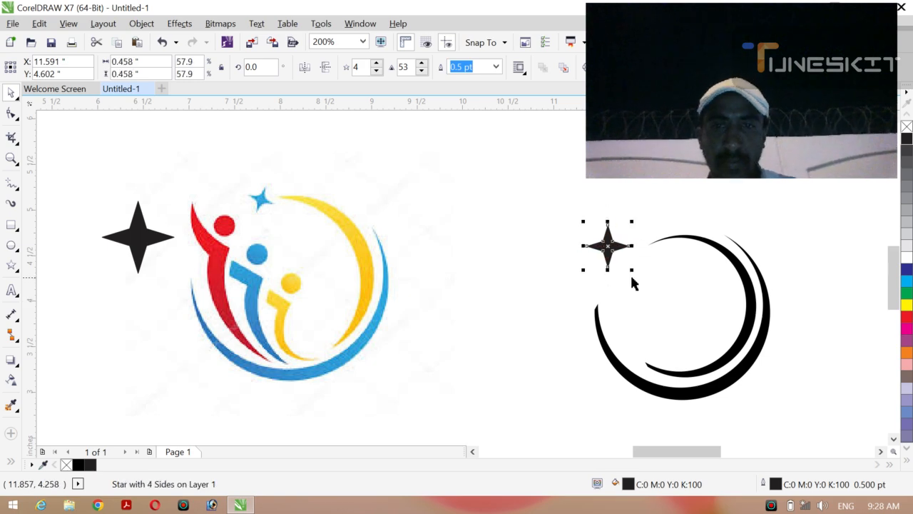
pyautogui.press('Right')
pyautogui.press('Right')
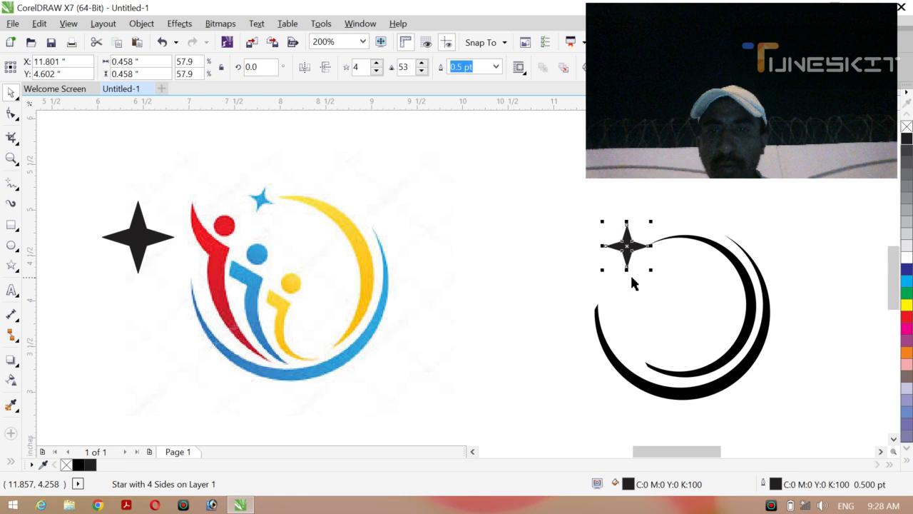
pyautogui.press('Left')
pyautogui.press('Left')
pyautogui.press('Left')
pyautogui.press('Up')
pyautogui.press('Left')
pyautogui.press('Left')
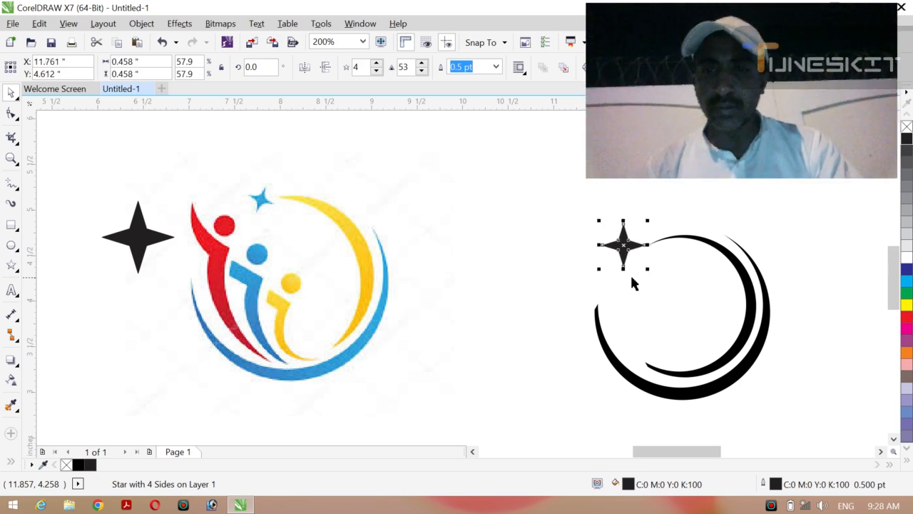
pyautogui.click(543, 296)
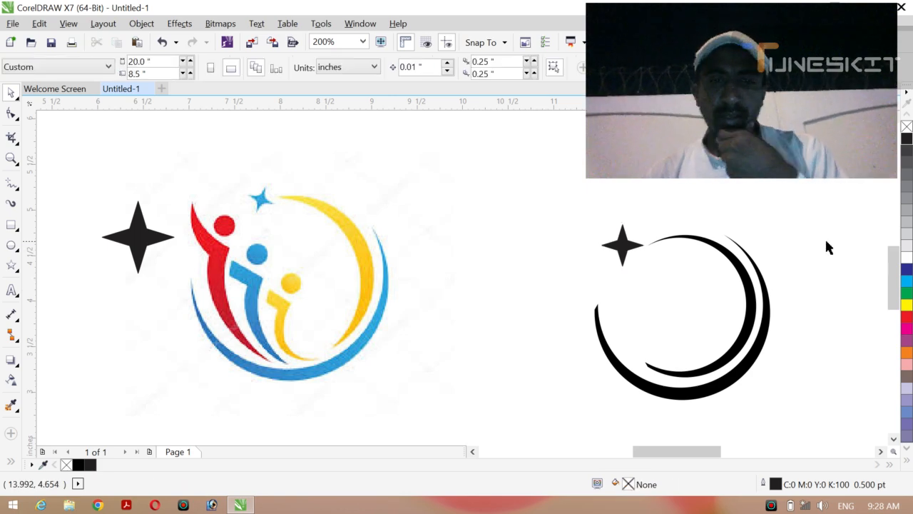
# Shift the inner crescent right to X 12.656 in and the small star to X 11.811 in, Y 4.602 in.
pyautogui.click(750, 298)
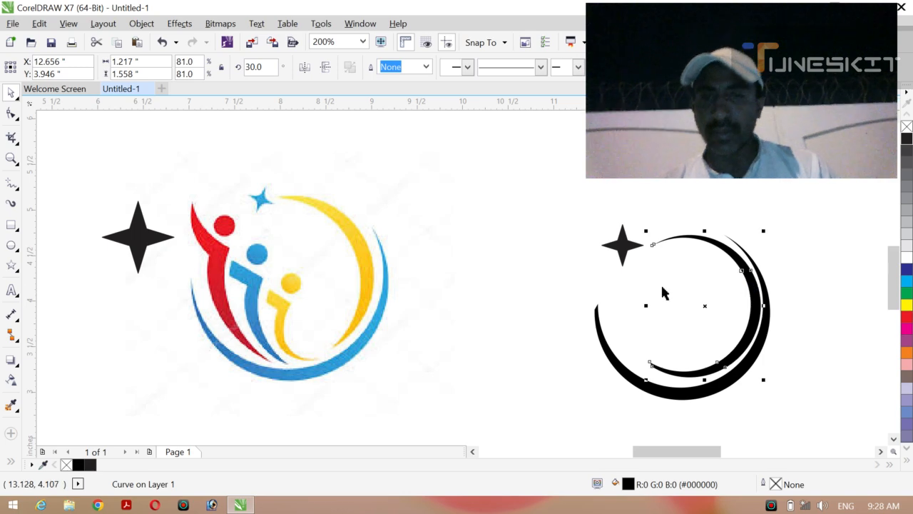
pyautogui.click(618, 248)
pyautogui.press('Right')
pyautogui.press('Right')
pyautogui.press('Right')
pyautogui.press('Right')
pyautogui.press('Down')
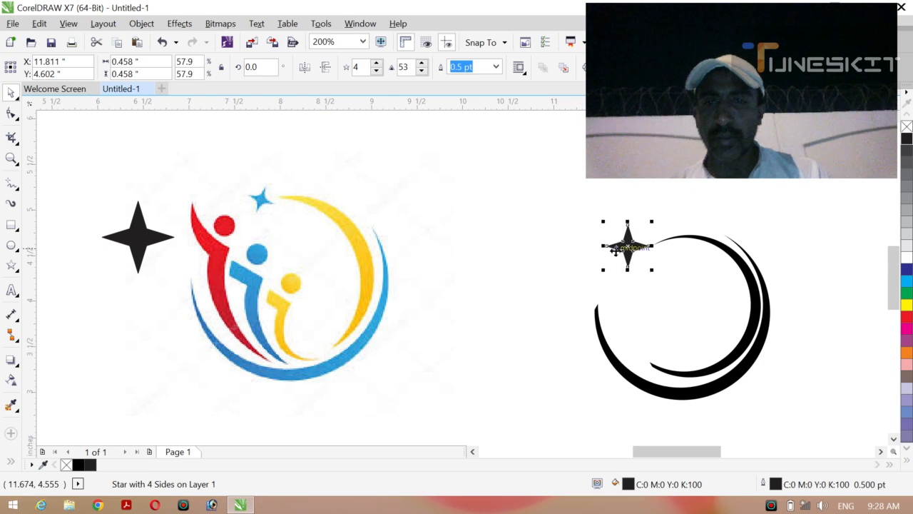
pyautogui.click(569, 279)
pyautogui.click(568, 279)
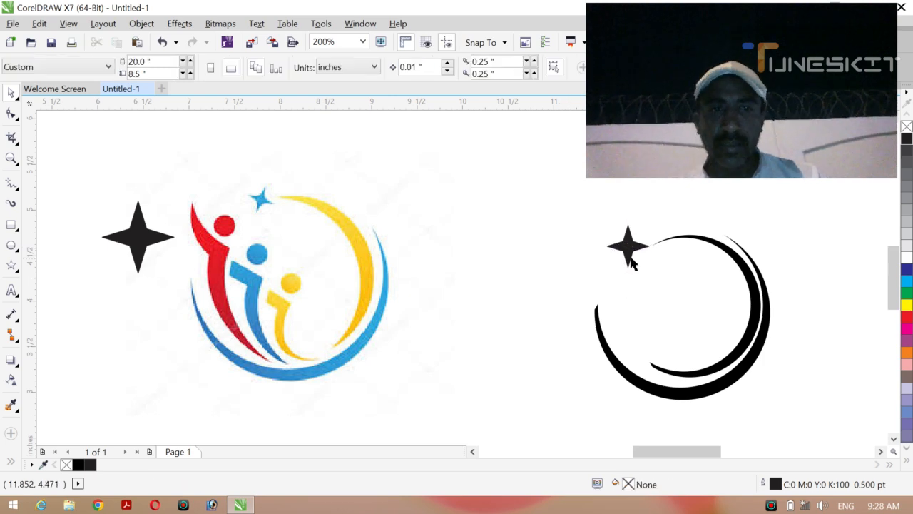
# Reshape the inner crescent by moving the nodes at its lower tip inward, shortening that end.
pyautogui.click(695, 244)
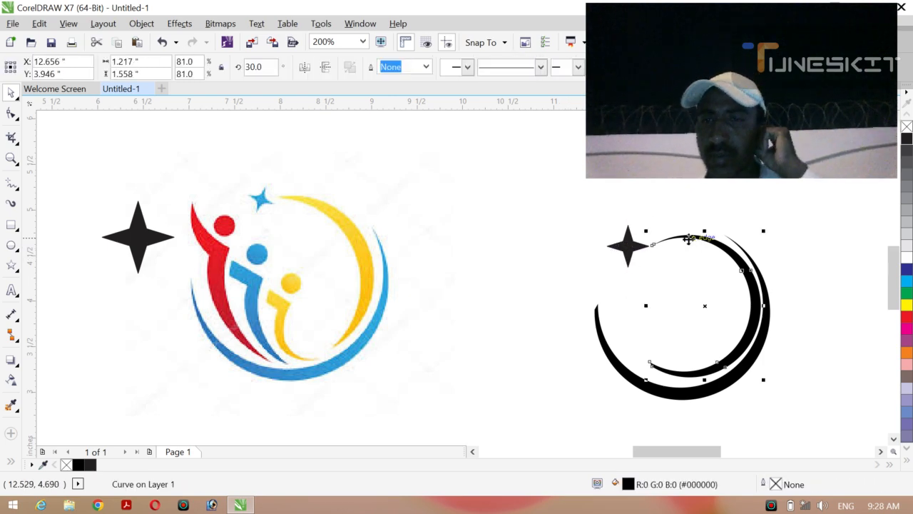
pyautogui.click(10, 113)
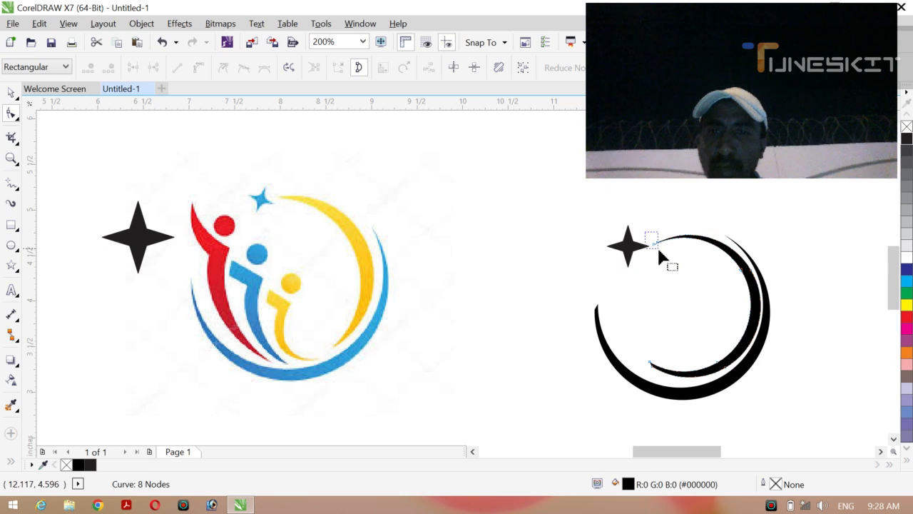
pyautogui.click(653, 243)
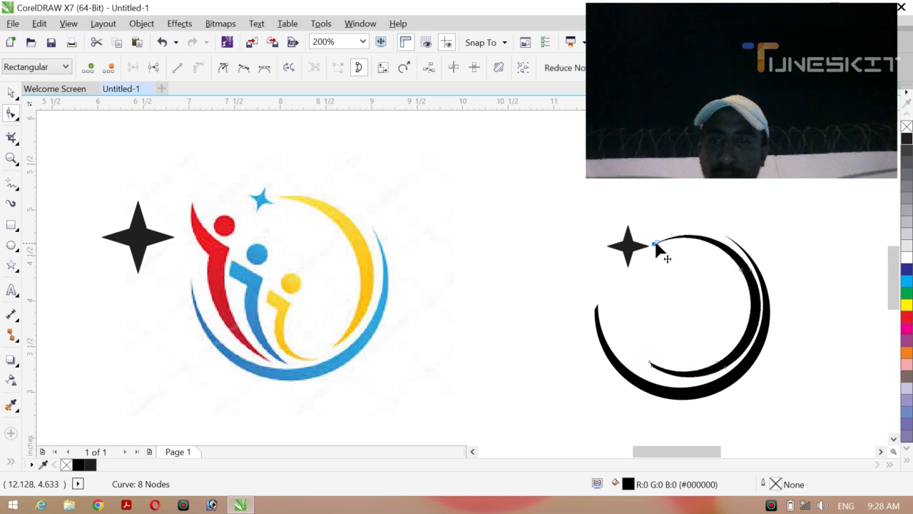
pyautogui.moveTo(655, 244); pyautogui.dragTo(663, 241)
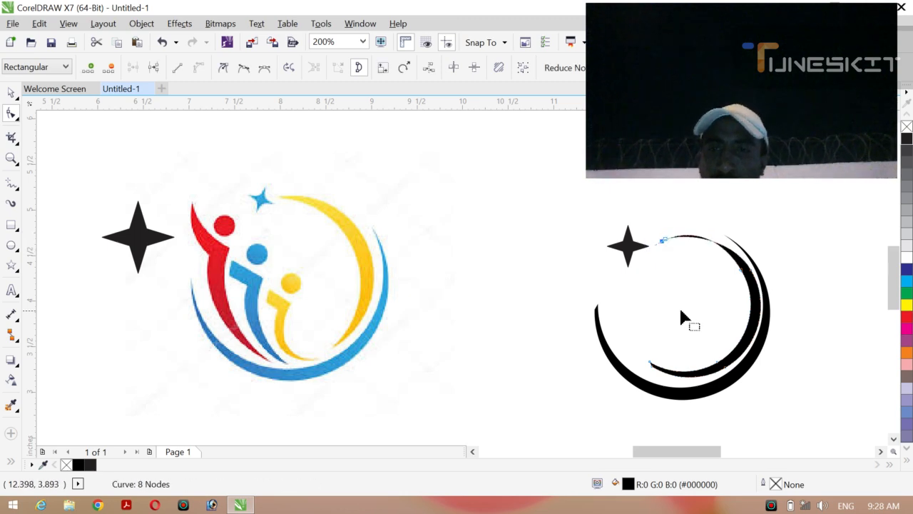
pyautogui.hotkey('ctrl', 'z')
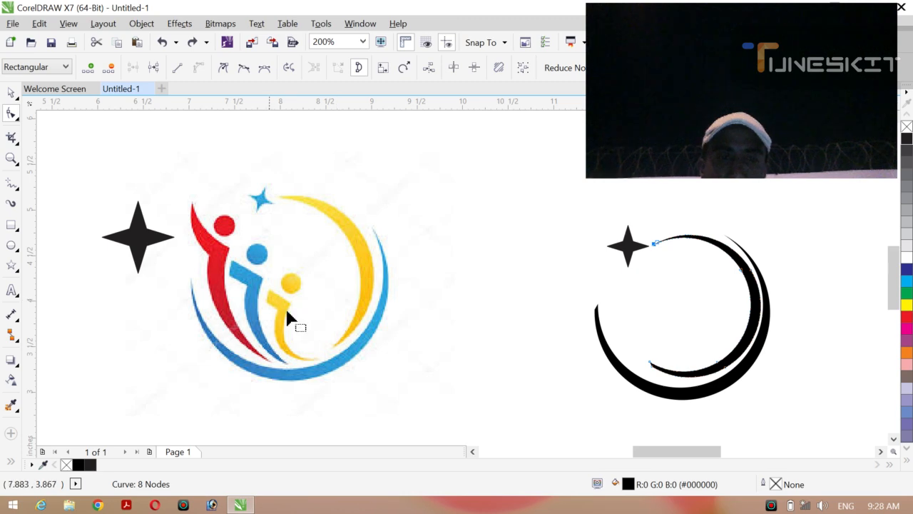
pyautogui.moveTo(642, 352); pyautogui.dragTo(670, 376)
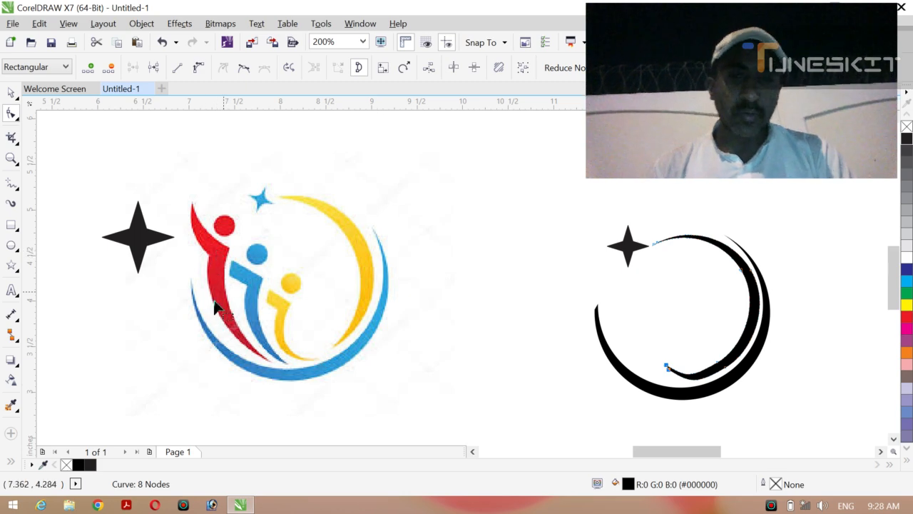
# Delete the large black star beside the reference logo.
pyautogui.click(140, 253)
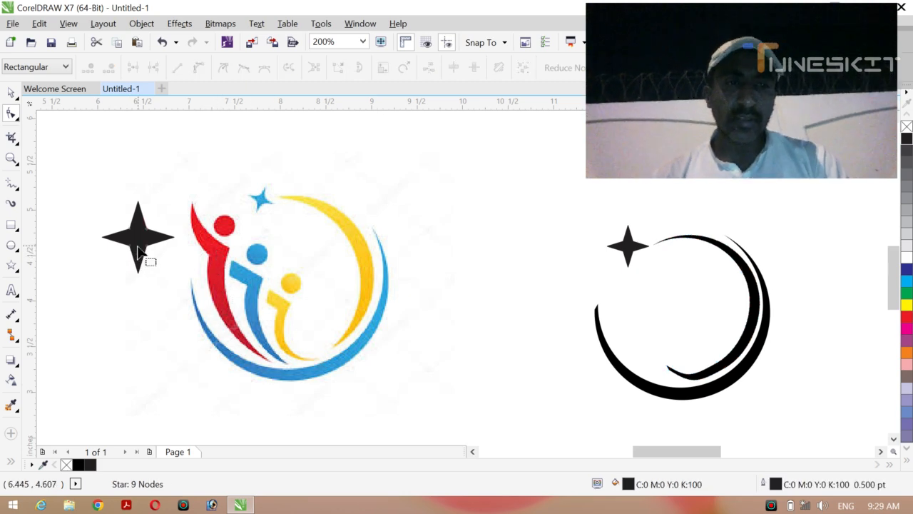
pyautogui.click(18, 100)
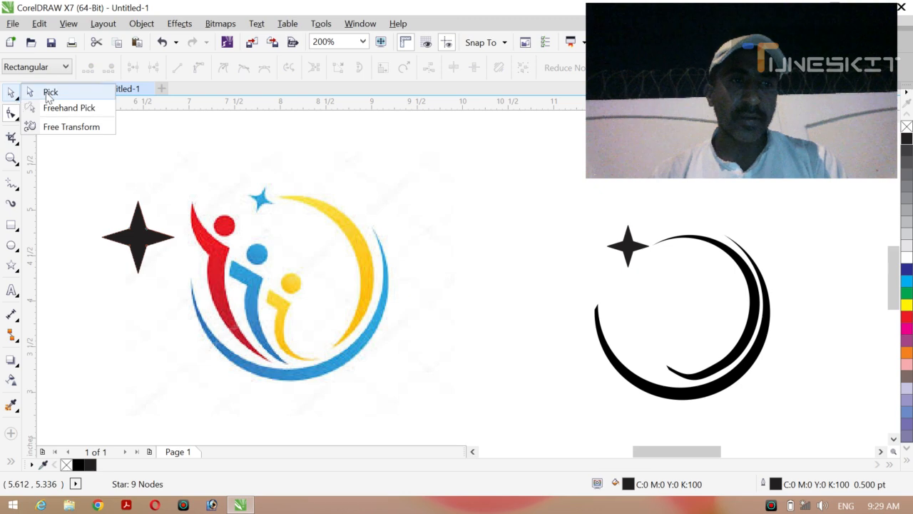
pyautogui.click(50, 93)
pyautogui.press('Delete')
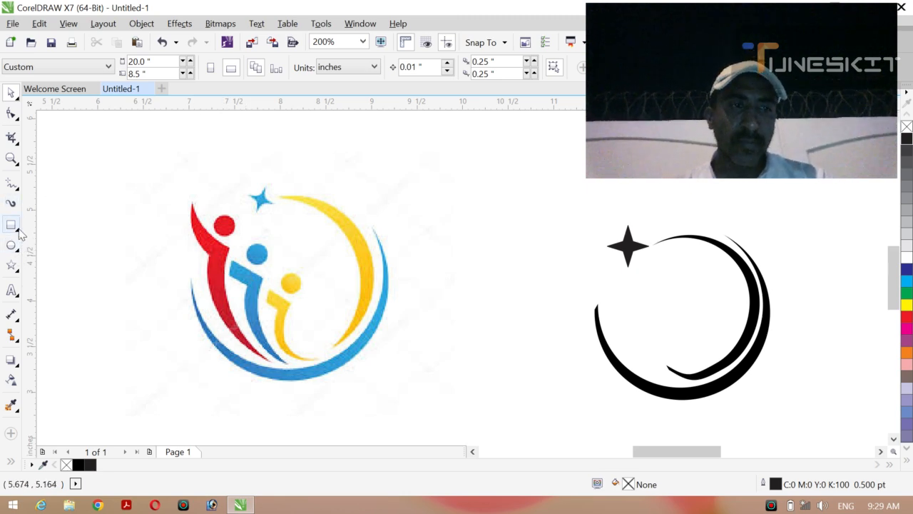
# Trace the upper edge of the red figure's raised arm with the Pen tool, curving from the arm tip to the shoulder.
pyautogui.click(16, 227)
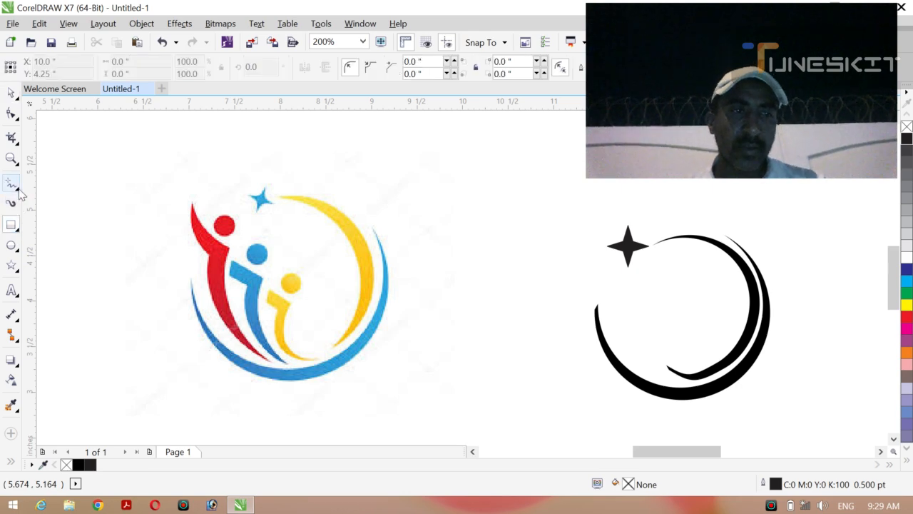
pyautogui.click(18, 190)
pyautogui.click(62, 232)
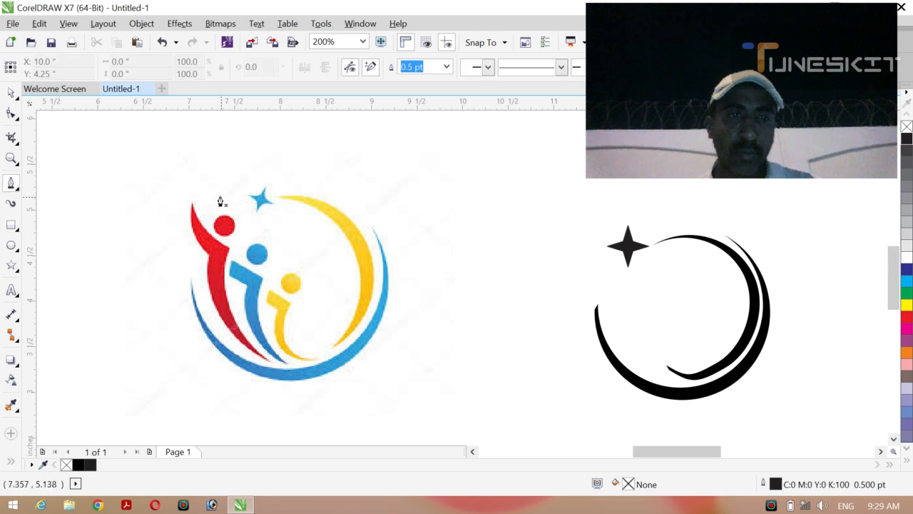
pyautogui.moveTo(192, 203)
pyautogui.mouseDown()
pyautogui.moveTo(191, 235)
pyautogui.moveTo(234, 247)
pyautogui.mouseUp()
pyautogui.press('Escape')
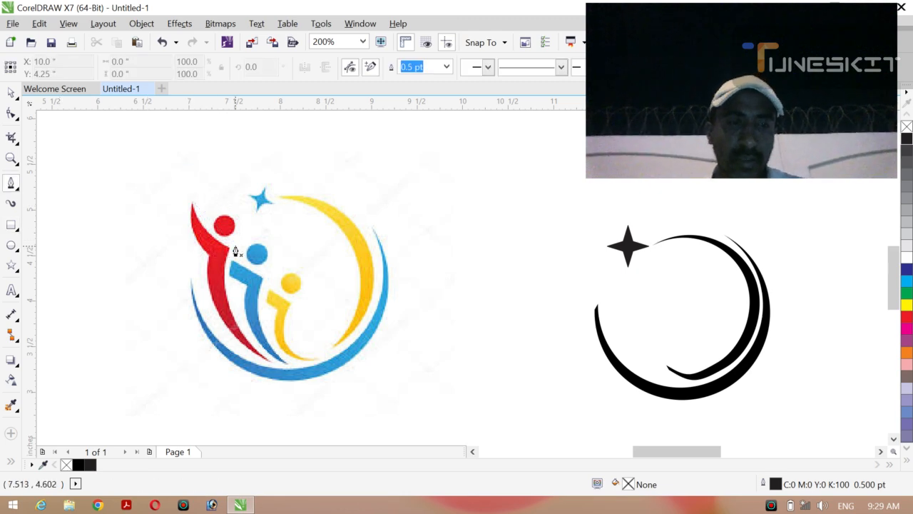
pyautogui.click(191, 203)
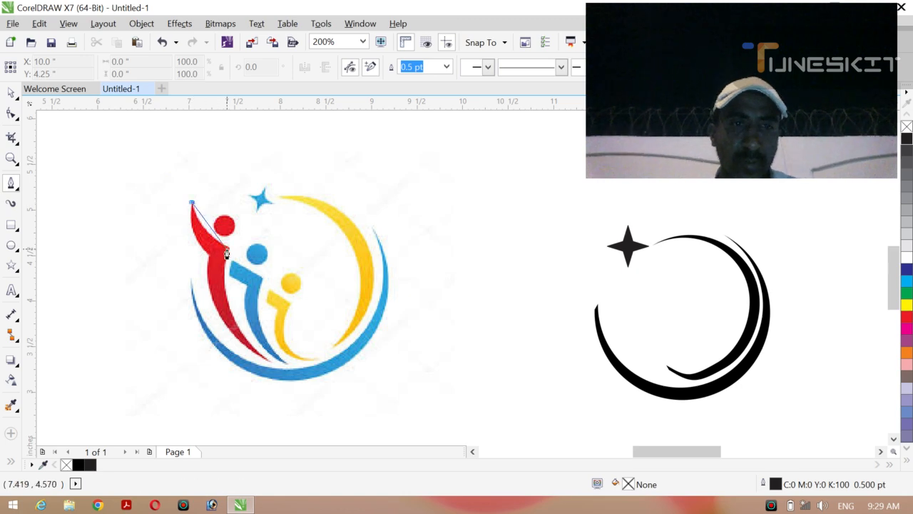
pyautogui.moveTo(229, 248); pyautogui.dragTo(261, 258)
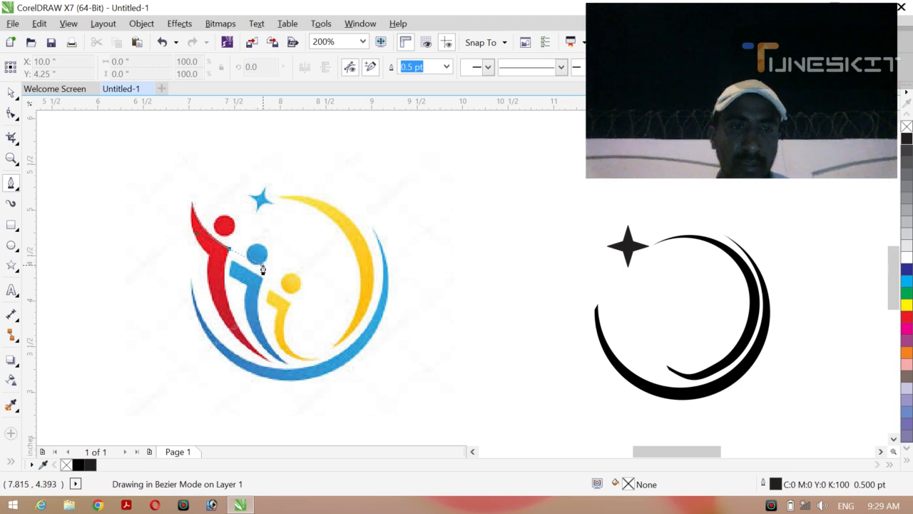
pyautogui.press('Return')
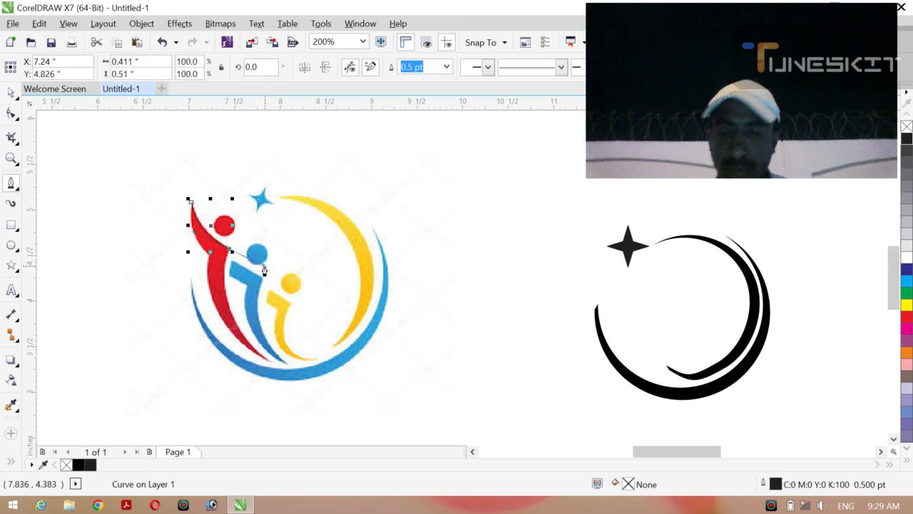
# Complete the red figure's body outline with separate curves along the body's right edge, the arm's lower edge and the body's left edge.
pyautogui.click(269, 367)
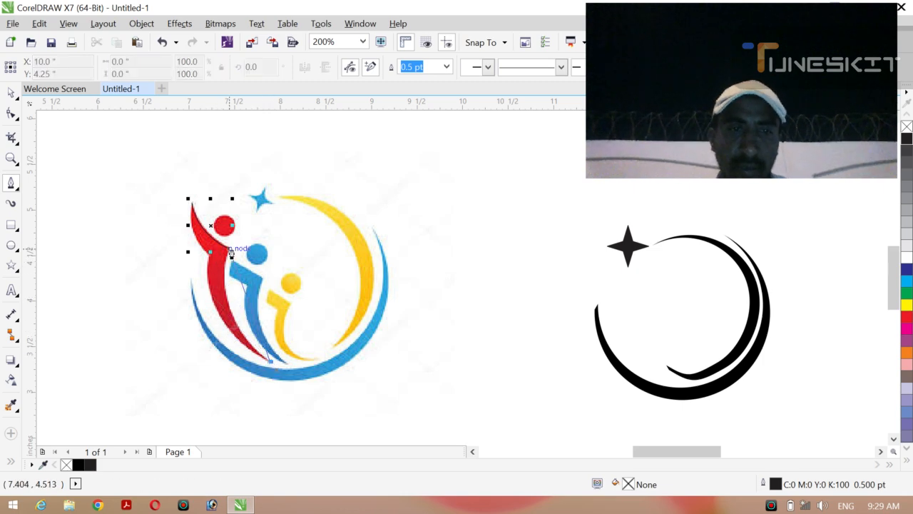
pyautogui.moveTo(230, 253); pyautogui.dragTo(251, 180)
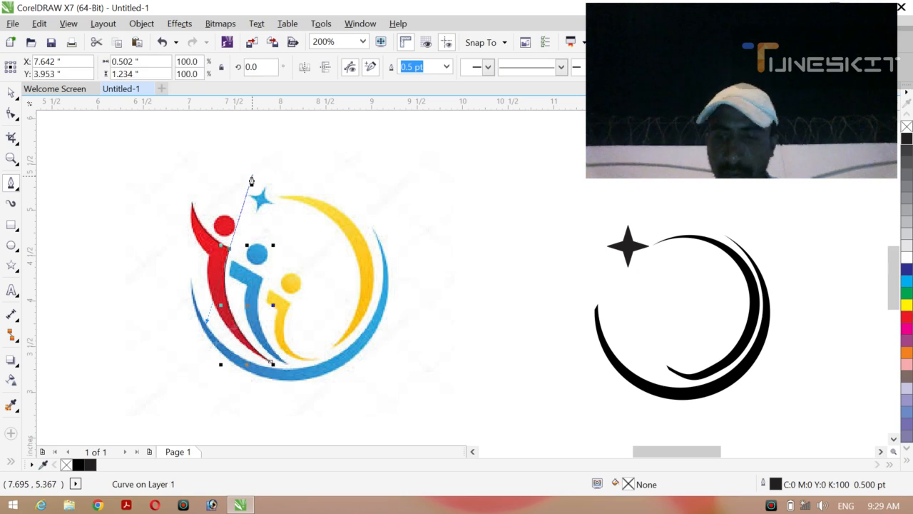
pyautogui.click(190, 206)
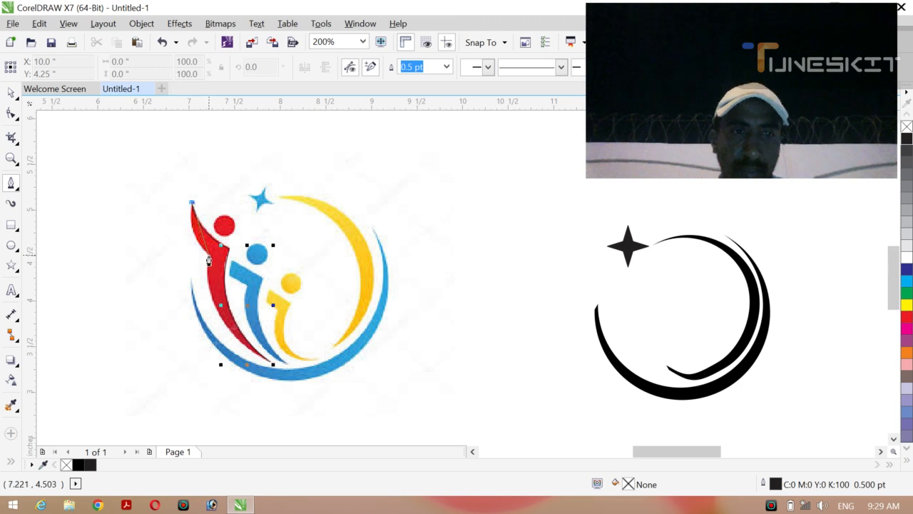
pyautogui.moveTo(208, 259); pyautogui.dragTo(234, 284)
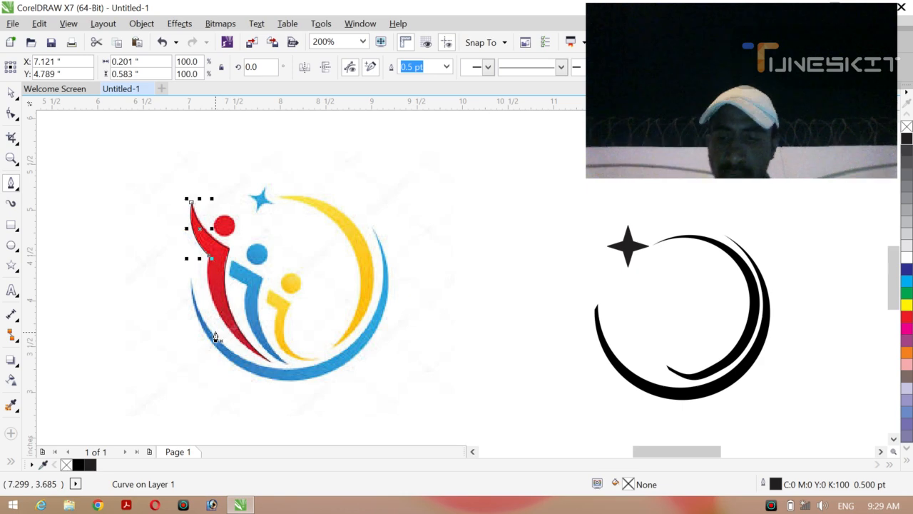
pyautogui.moveTo(269, 364); pyautogui.dragTo(206, 373)
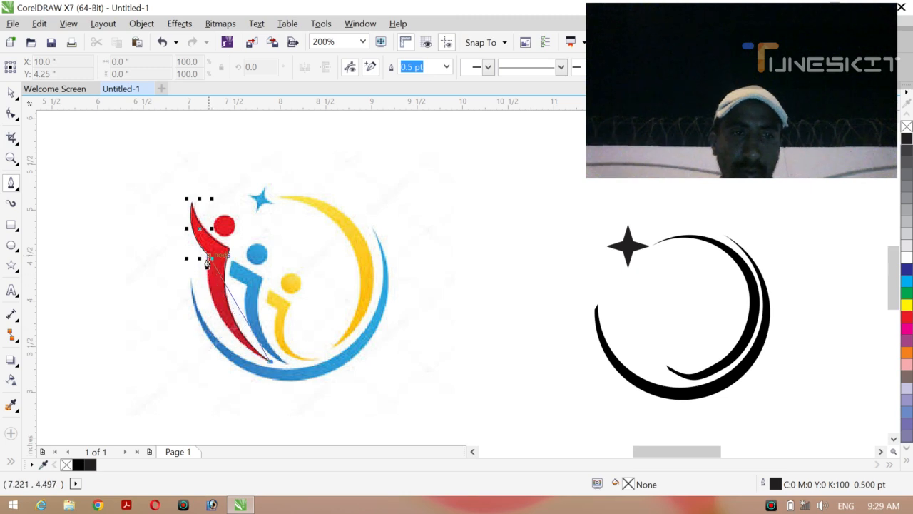
pyautogui.moveTo(208, 256); pyautogui.dragTo(220, 190)
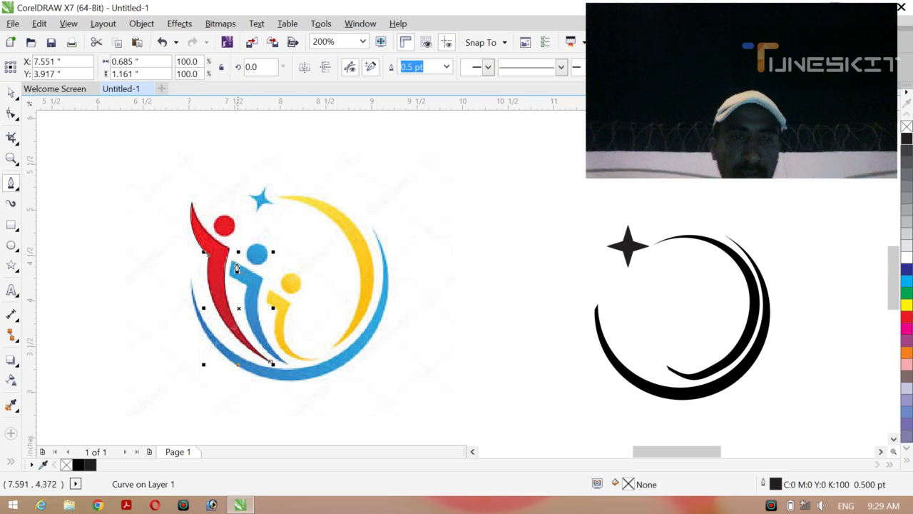
# Trace the blue figure's body as a closed Pen outline, with straight arm edges and curved sides meeting at the lower tip.
pyautogui.click(232, 265)
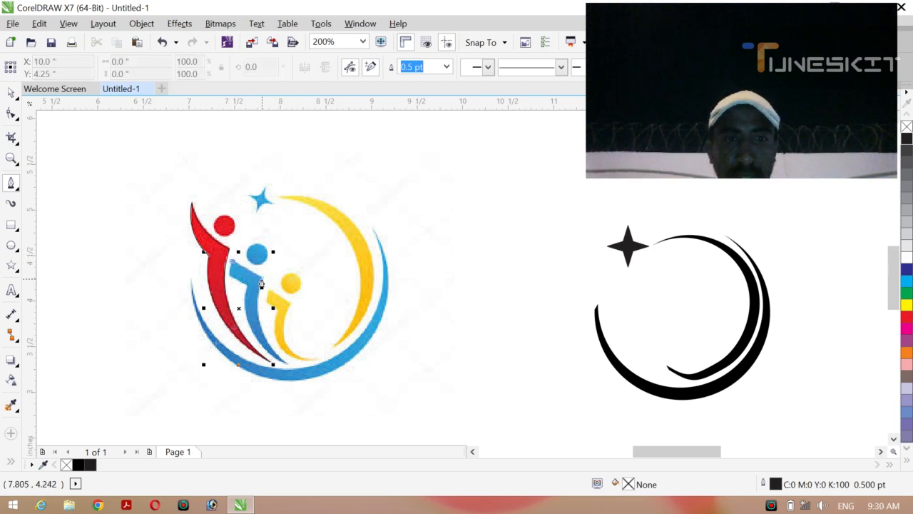
pyautogui.click(262, 280)
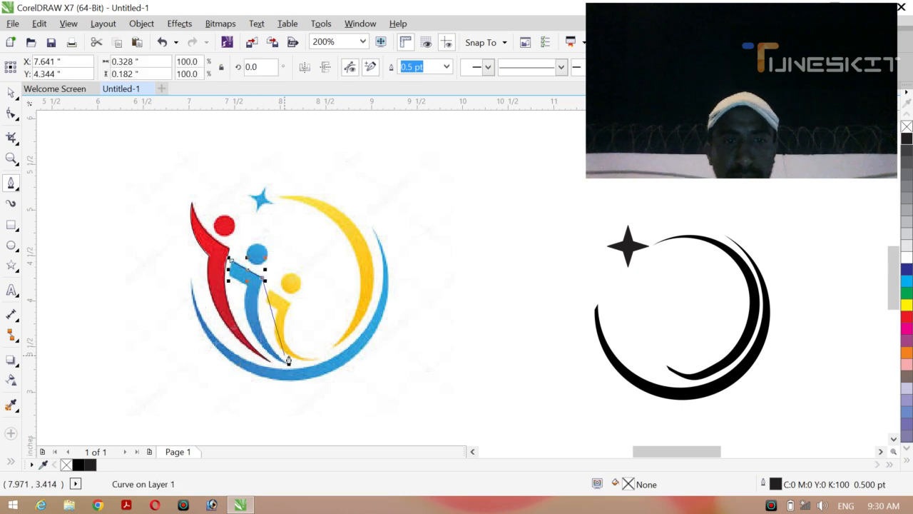
pyautogui.moveTo(285, 366); pyautogui.dragTo(330, 400)
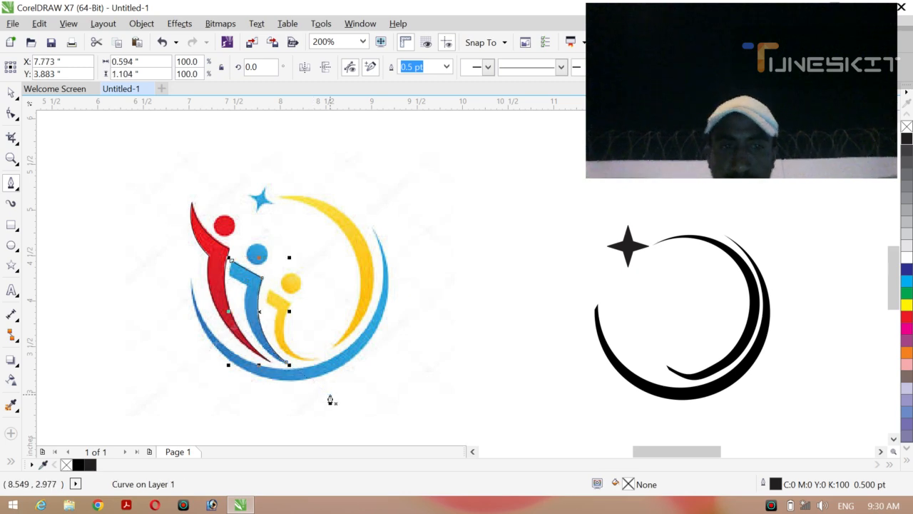
pyautogui.moveTo(230, 263); pyautogui.dragTo(220, 284)
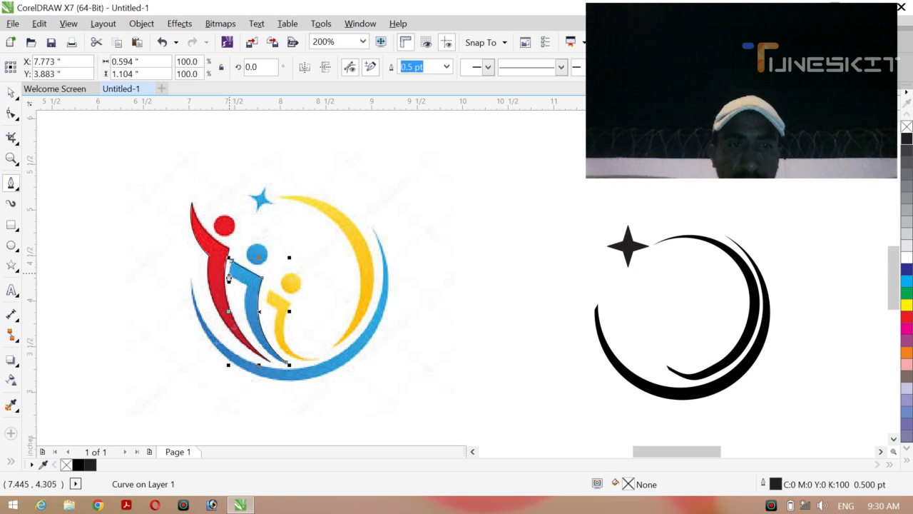
pyautogui.click(229, 275)
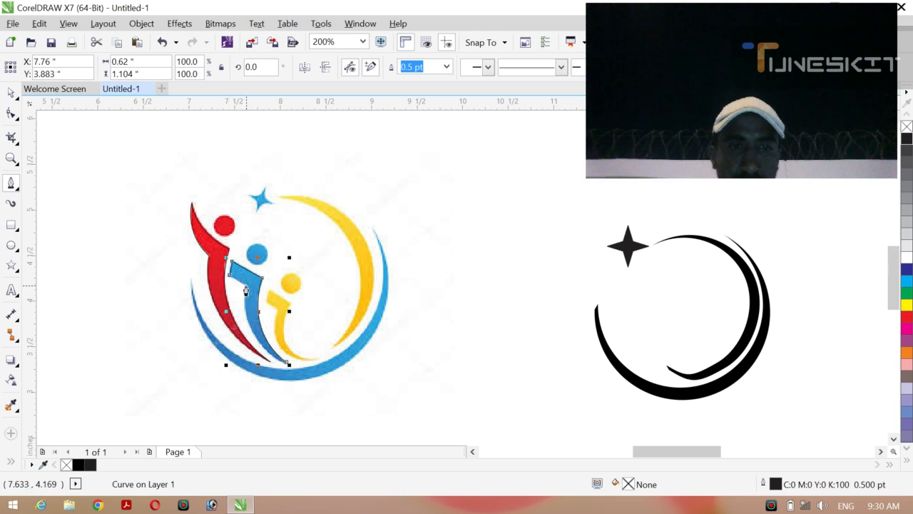
pyautogui.click(246, 290)
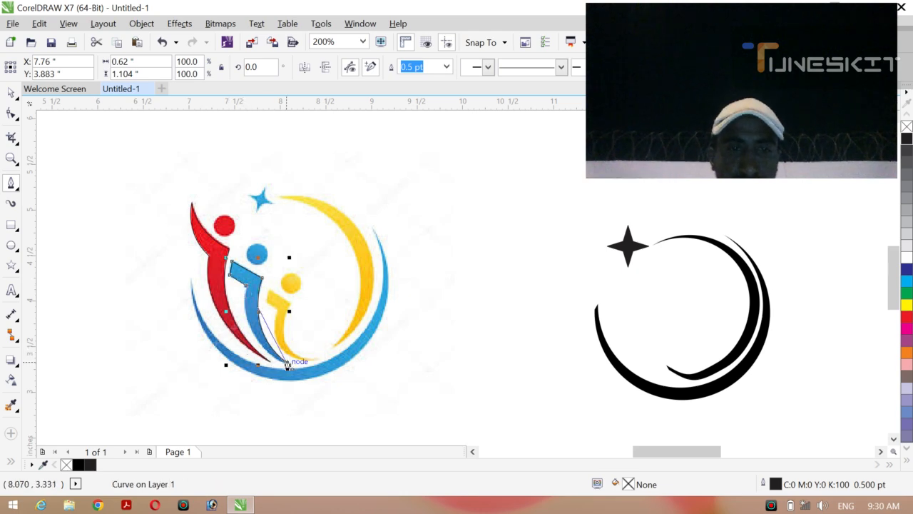
pyautogui.moveTo(287, 364)
pyautogui.mouseDown()
pyautogui.moveTo(302, 371)
pyautogui.moveTo(240, 364)
pyautogui.moveTo(230, 337)
pyautogui.mouseUp()
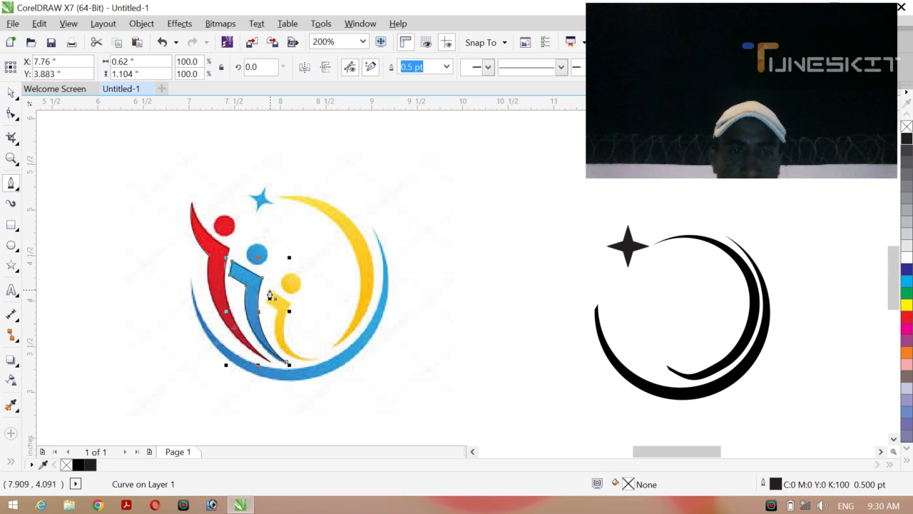
pyautogui.click(269, 291)
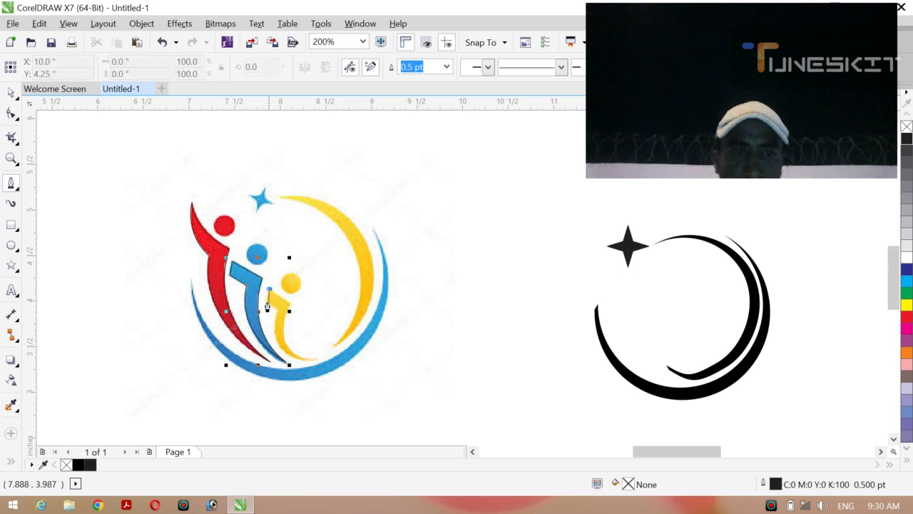
pyautogui.click(267, 307)
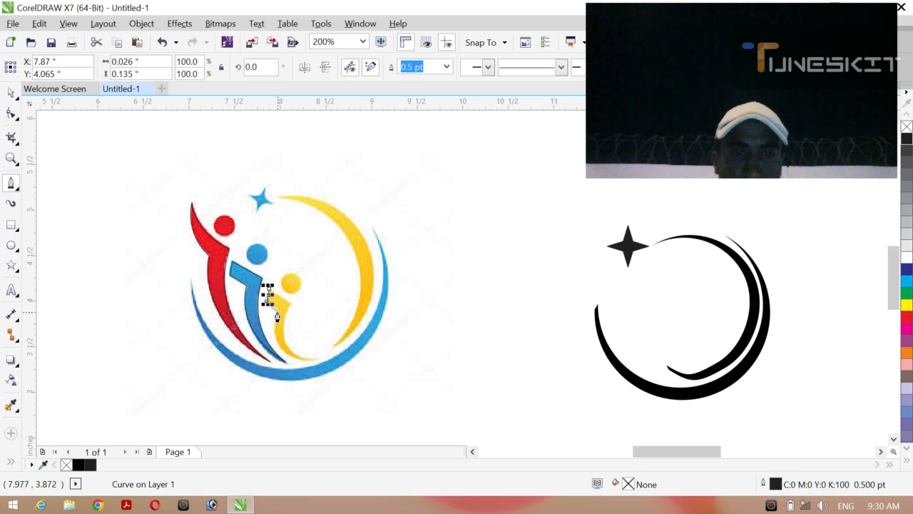
pyautogui.moveTo(278, 309); pyautogui.dragTo(268, 341)
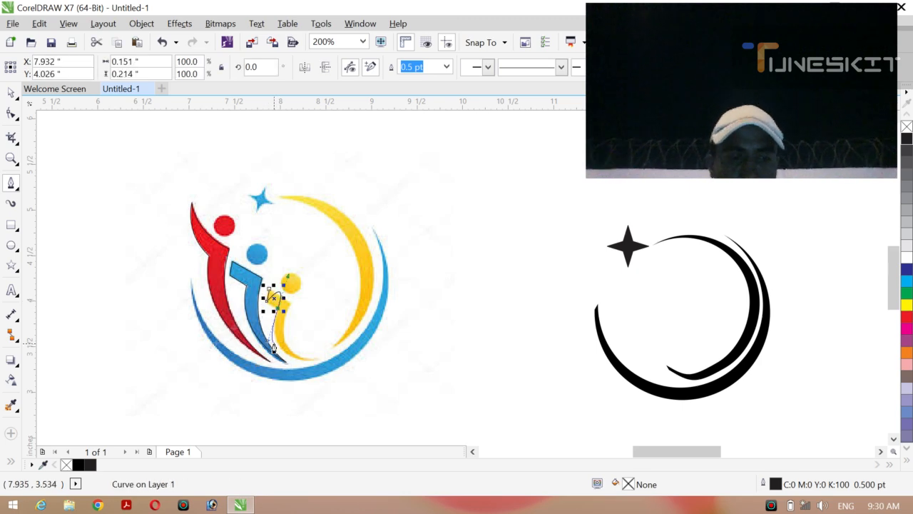
pyautogui.hotkey('ctrl', 'z')
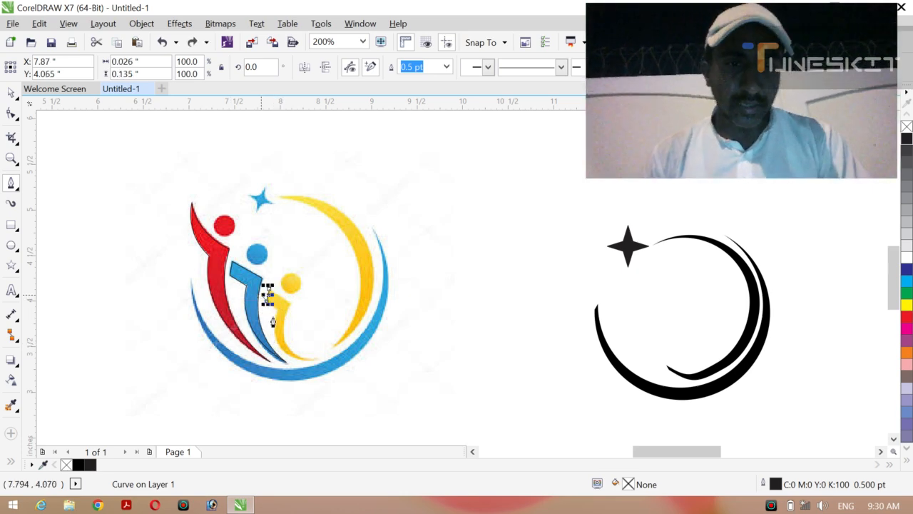
pyautogui.hotkey('ctrl', 'z')
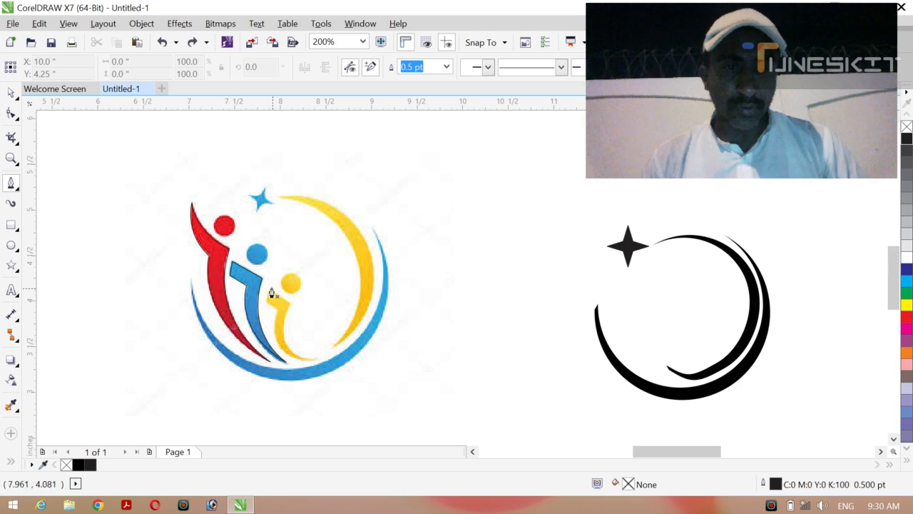
# Trace the yellow figure's body as a closed Pen outline, with straight arm edges and curved sides meeting at the lower tip.
pyautogui.click(269, 291)
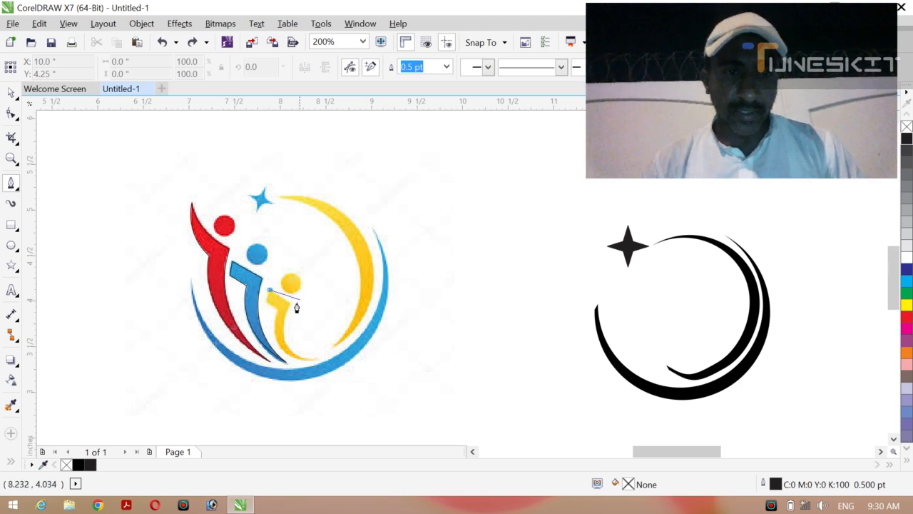
pyautogui.click(289, 307)
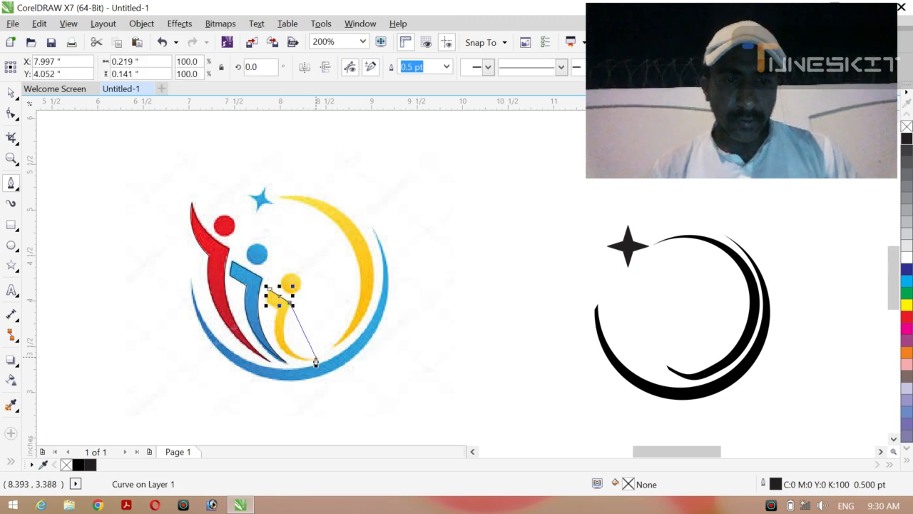
pyautogui.moveTo(314, 364); pyautogui.dragTo(365, 369)
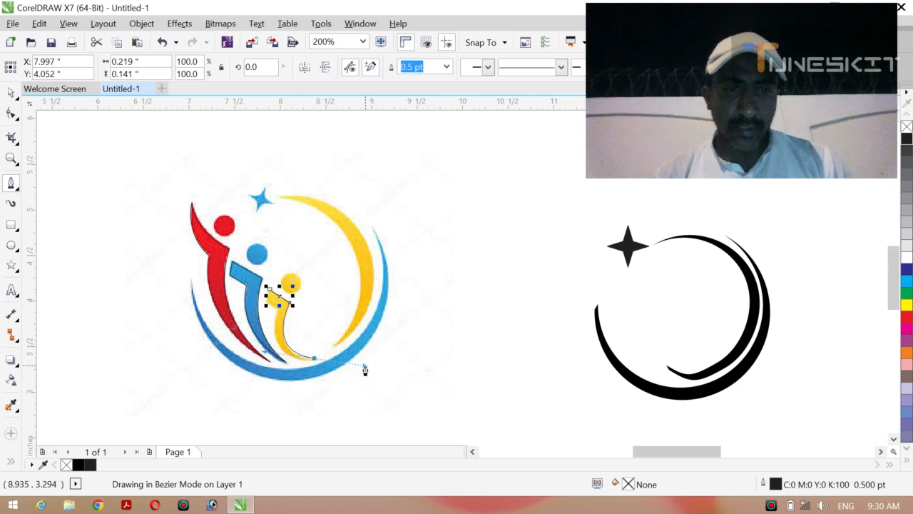
pyautogui.press('space')
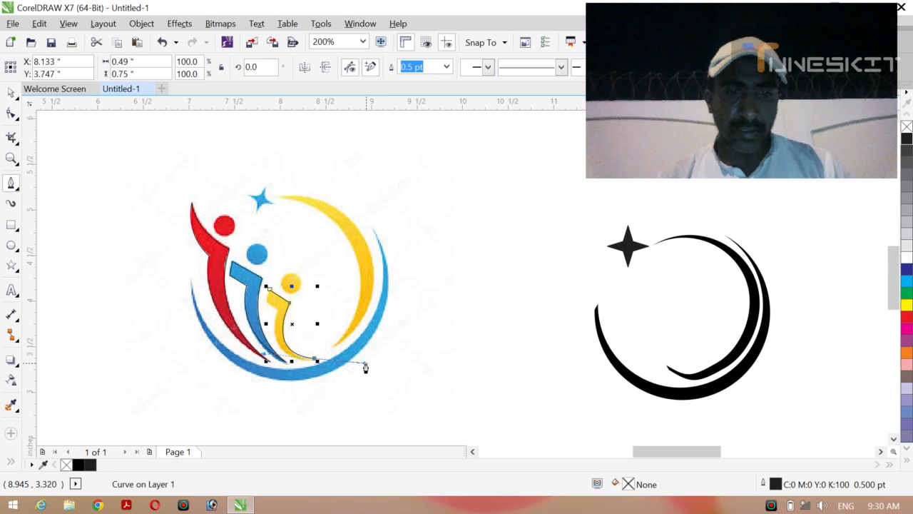
pyautogui.click(269, 289)
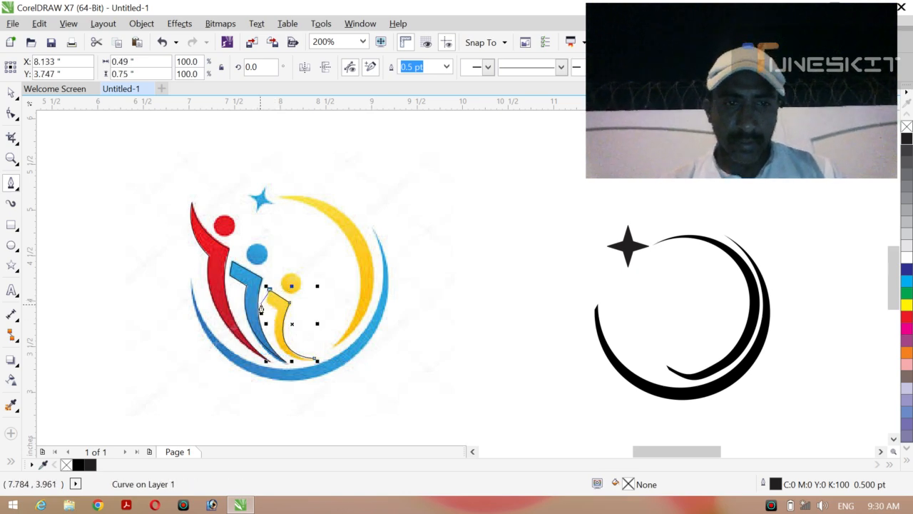
pyautogui.click(268, 301)
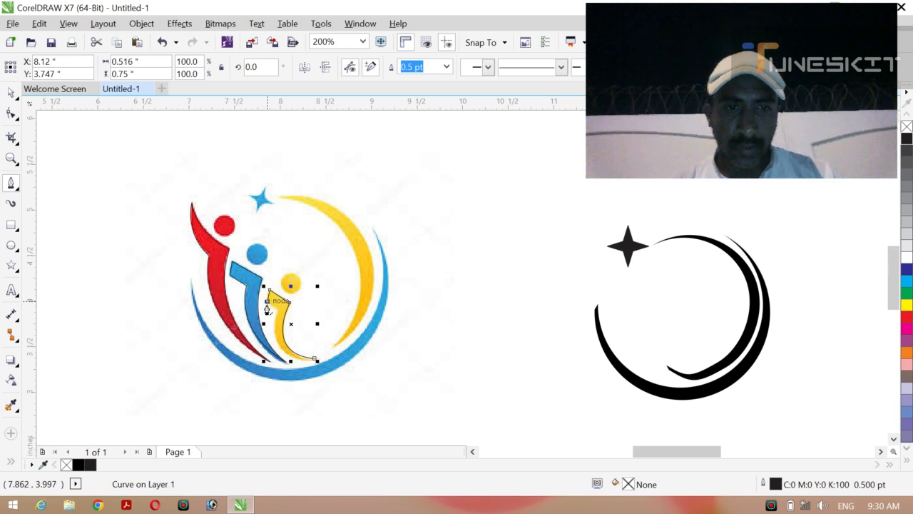
pyautogui.click(278, 310)
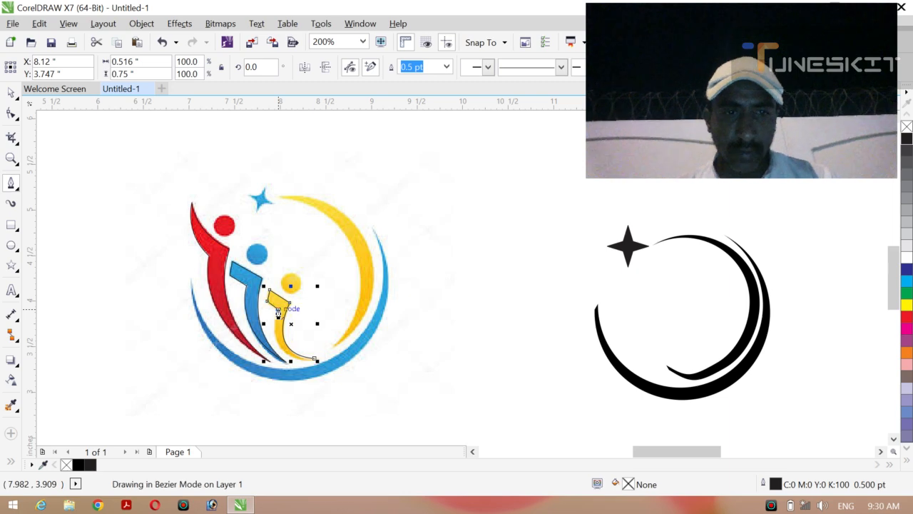
pyautogui.click(315, 360)
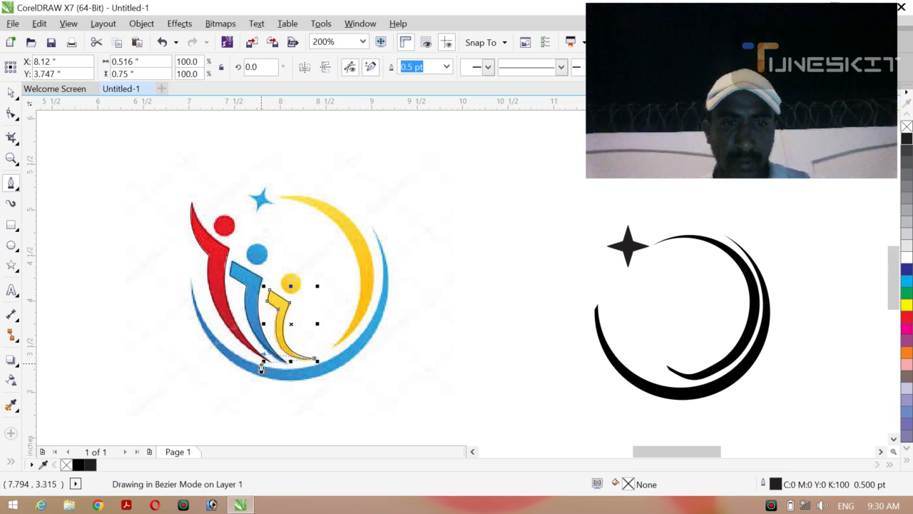
pyautogui.click(261, 365)
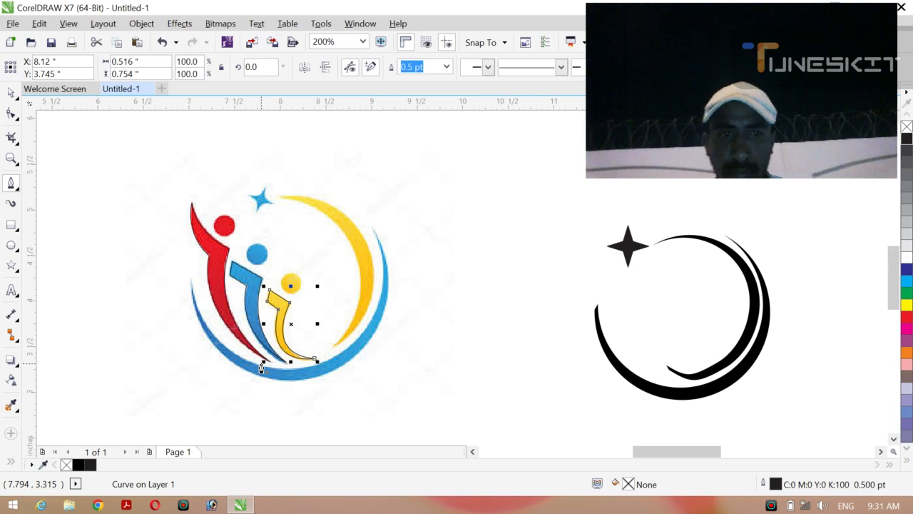
# Draw an ellipse about 0.214 by 0.234 in over the red figure's head and copy it onto the blue and yellow heads.
pyautogui.click(11, 247)
pyautogui.moveTo(218, 214); pyautogui.dragTo(233, 236)
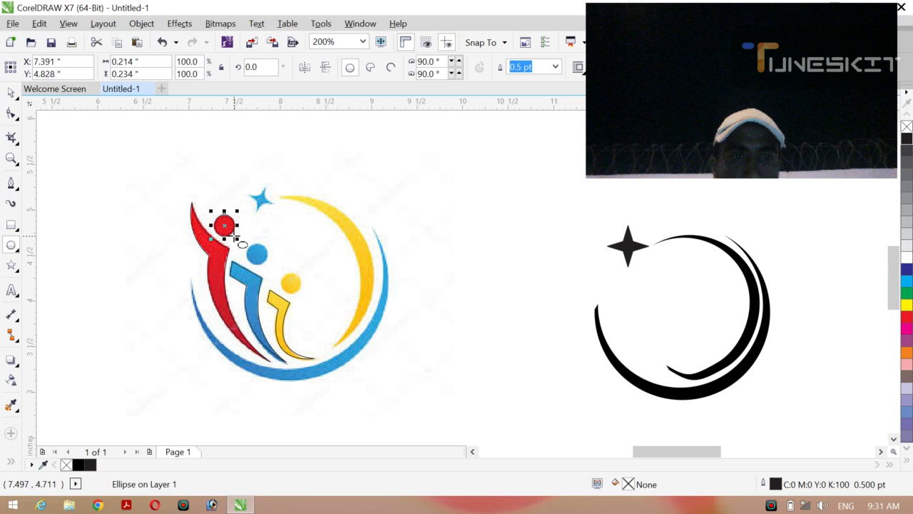
pyautogui.click(20, 103)
pyautogui.click(44, 92)
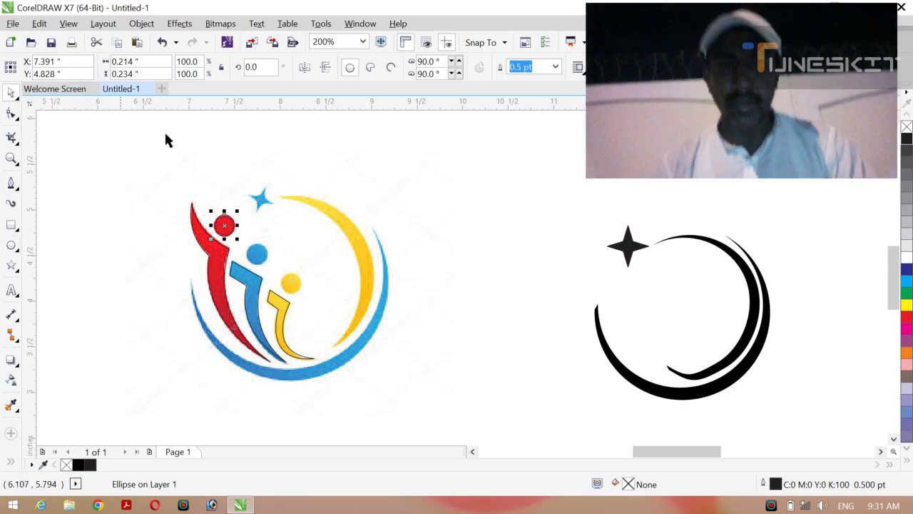
pyautogui.moveTo(227, 229); pyautogui.dragTo(258, 254)
pyautogui.click(293, 285)
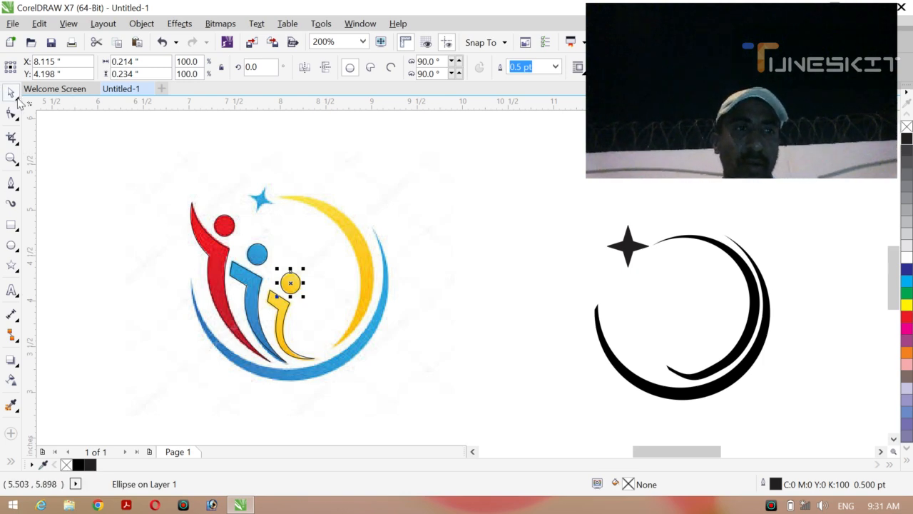
# Move the nine traced figure outlines from the reference logo onto the black crescents.
pyautogui.click(112, 305)
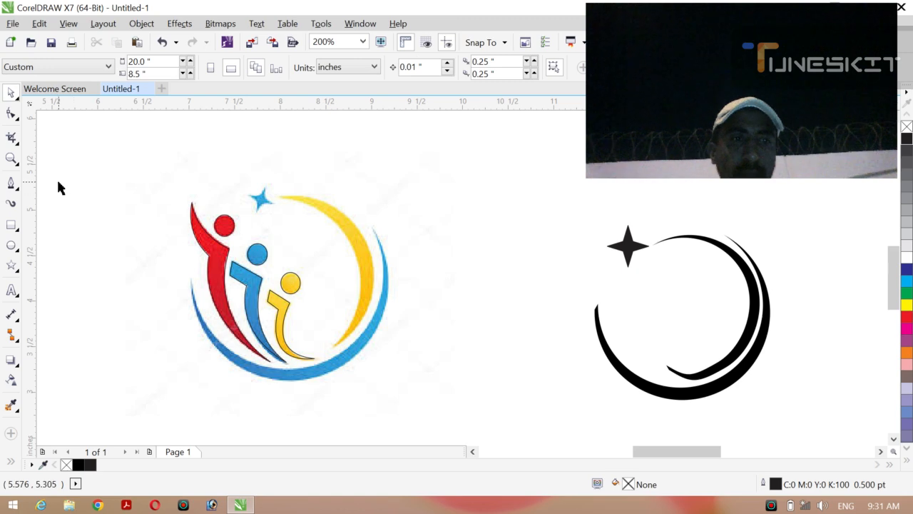
pyautogui.moveTo(58, 183); pyautogui.dragTo(327, 372)
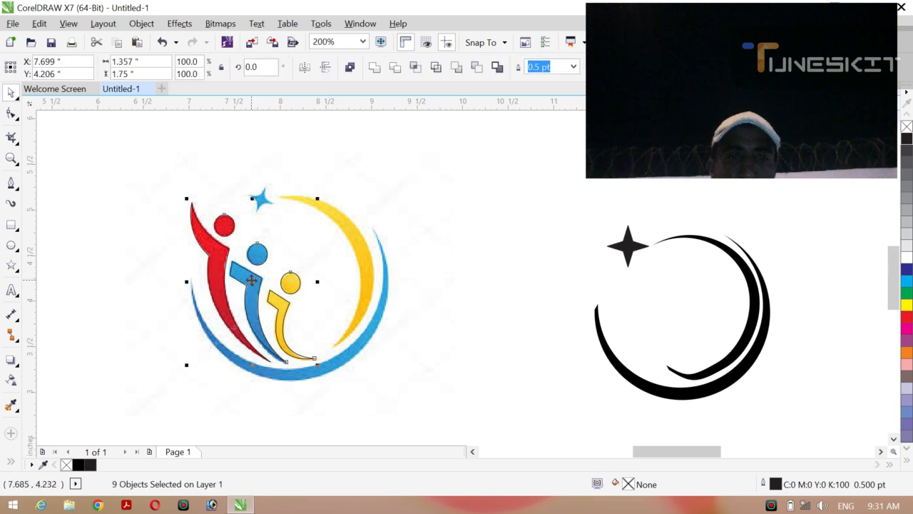
pyautogui.moveTo(251, 280); pyautogui.dragTo(644, 319)
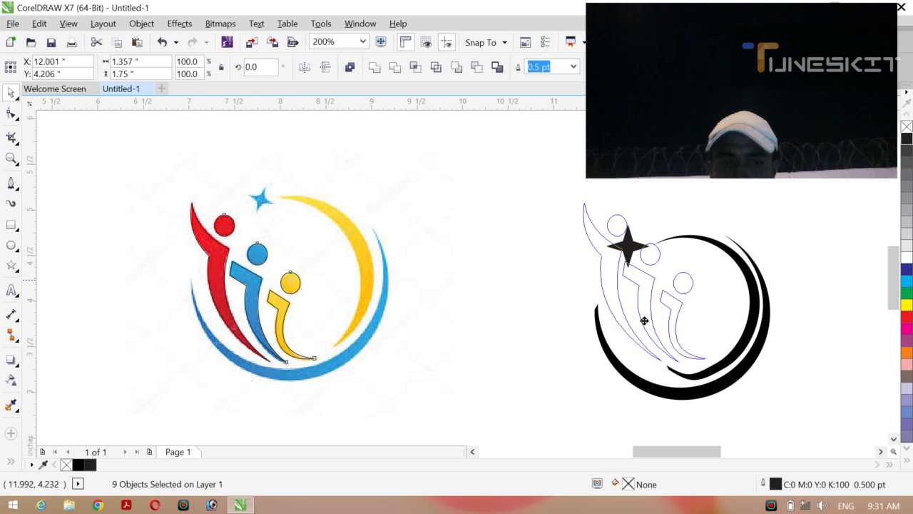
pyautogui.moveTo(644, 321); pyautogui.dragTo(644, 321)
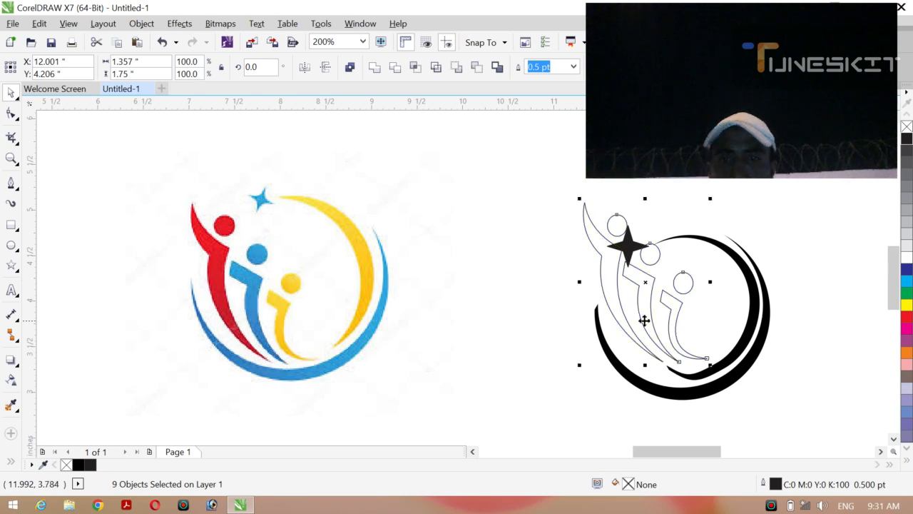
# Enlarge the two black crescents together about their centre to about 2.354 by 2.213 in.
pyautogui.click(756, 314)
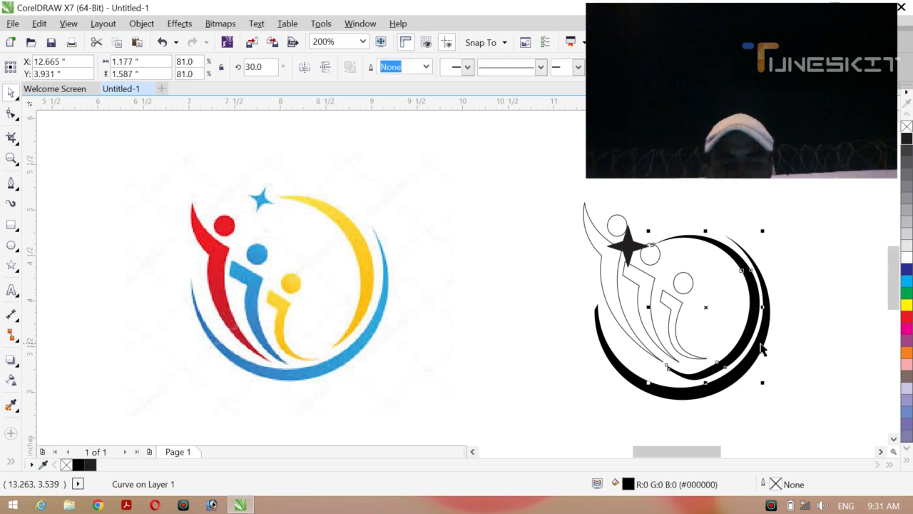
pyautogui.keyDown('shift'); pyautogui.click(761, 347); pyautogui.keyUp('shift')
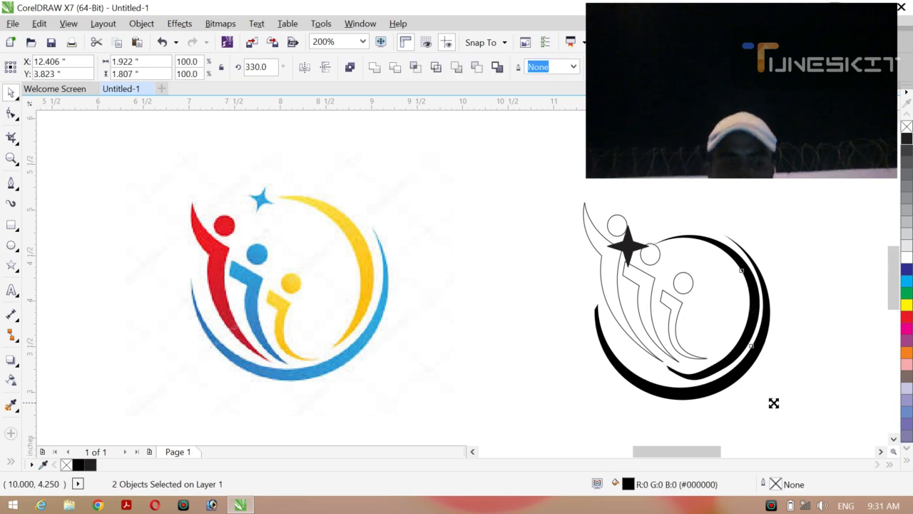
pyautogui.moveTo(773, 403); pyautogui.dragTo(805, 421)
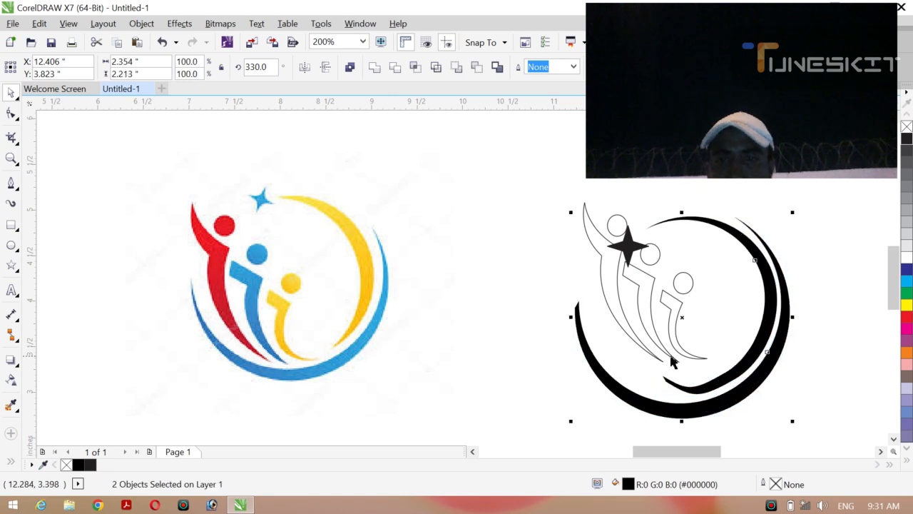
pyautogui.click(523, 286)
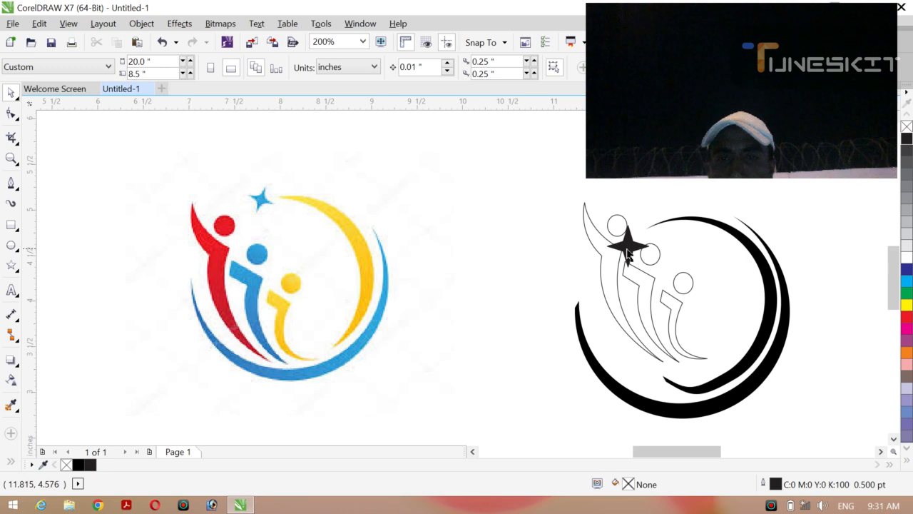
# Select the heads and body outlines of the three figures inside the crescents and nudge them 0.25 in downward.
pyautogui.click(611, 225)
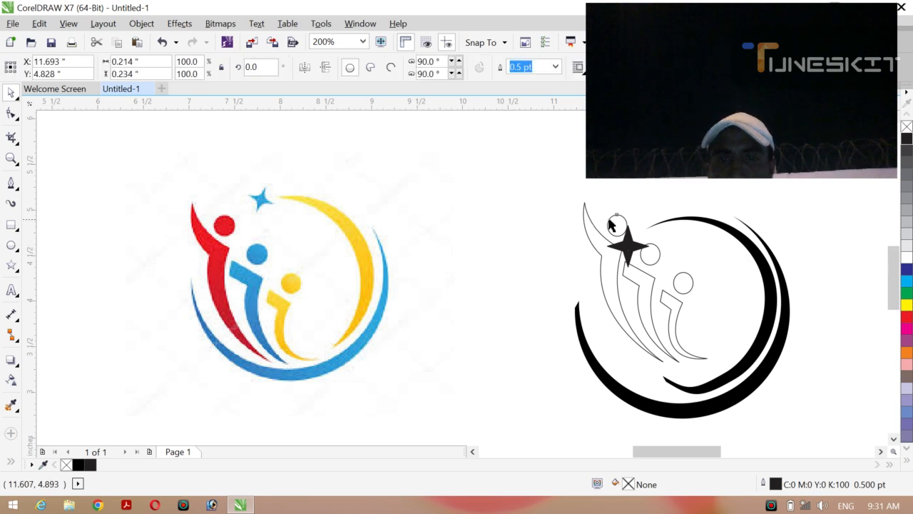
pyautogui.keyDown('shift'); pyautogui.click(597, 253); pyautogui.keyUp('shift')
pyautogui.keyDown('shift'); pyautogui.click(651, 254); pyautogui.keyUp('shift')
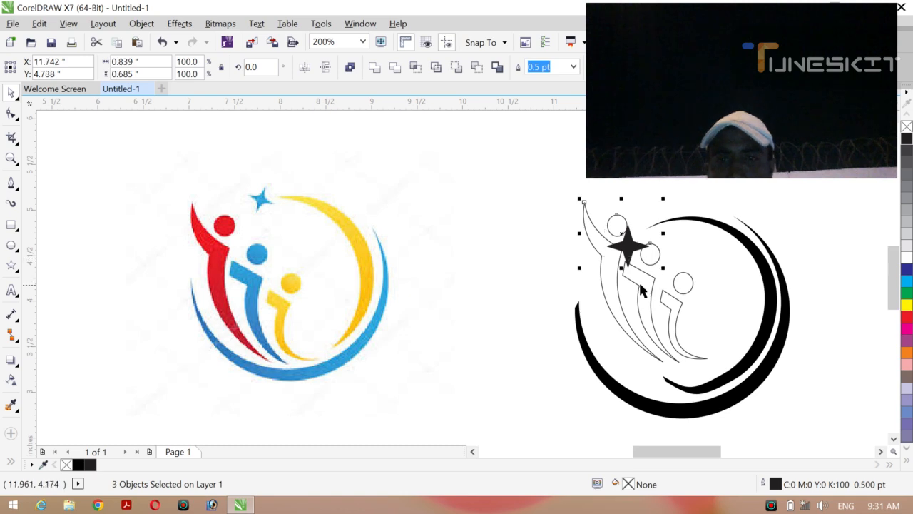
pyautogui.keyDown('shift'); pyautogui.click(647, 287); pyautogui.keyUp('shift')
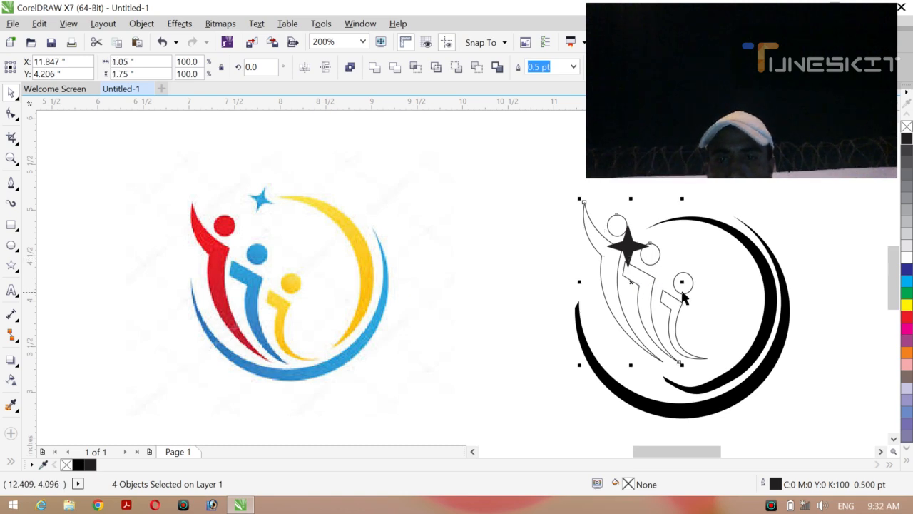
pyautogui.keyDown('shift'); pyautogui.click(682, 292); pyautogui.keyUp('shift')
pyautogui.keyDown('shift'); pyautogui.click(668, 308); pyautogui.keyUp('shift')
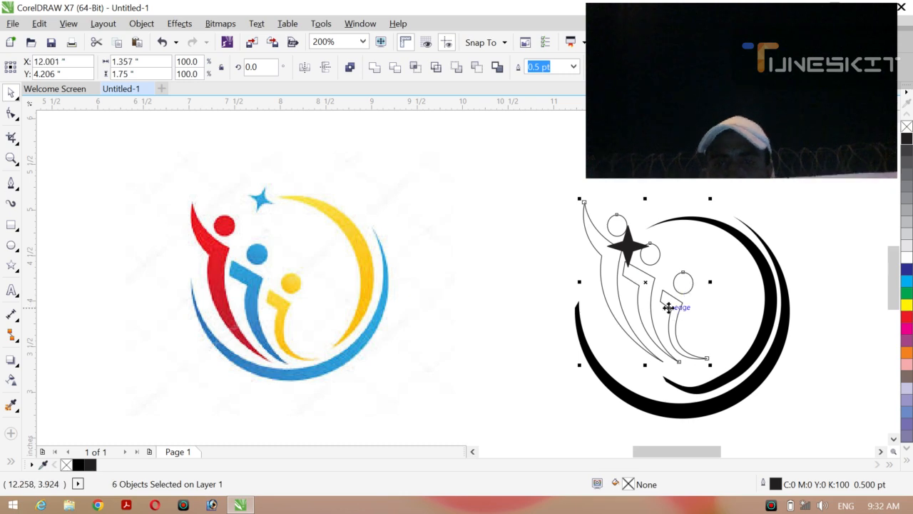
pyautogui.moveTo(667, 307); pyautogui.dragTo(667, 308)
pyautogui.press('Down')
pyautogui.press('Down')
pyautogui.press('Down')
pyautogui.press('Down')
pyautogui.press('Down')
pyautogui.press('Down')
pyautogui.press('Down')
pyautogui.press('Down')
pyautogui.press('Down')
pyautogui.press('Down')
pyautogui.press('Down')
pyautogui.press('Down')
pyautogui.press('Down')
pyautogui.press('Down')
pyautogui.press('Down')
pyautogui.press('Down')
pyautogui.press('Down')
pyautogui.press('Down')
pyautogui.press('Down')
pyautogui.press('Down')
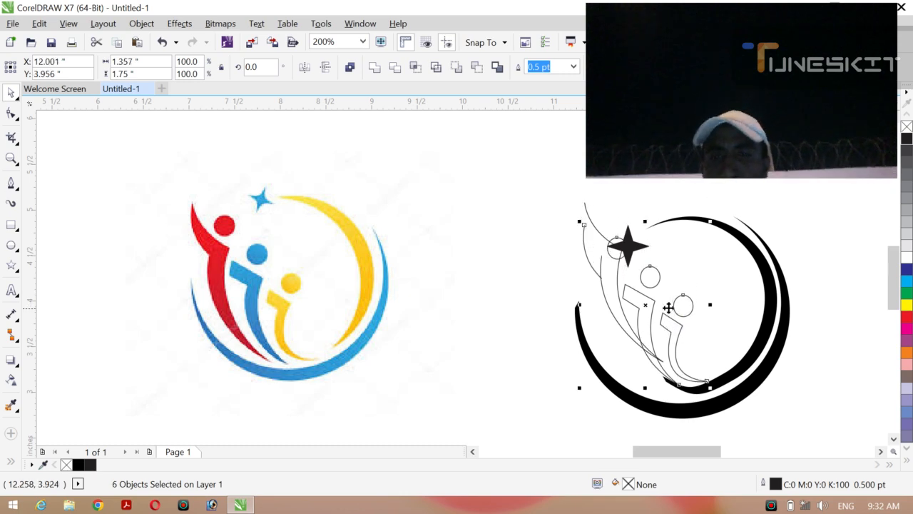
# Nudge the selected figure outlines left toward the large crescent's inner edge.
pyautogui.press('Left')
pyautogui.press('Left')
pyautogui.press('Left')
pyautogui.press('Left')
pyautogui.press('Left')
pyautogui.press('Left')
pyautogui.press('Left')
pyautogui.press('Left')
pyautogui.press('Left')
pyautogui.press('Left')
pyautogui.press('Left')
pyautogui.press('Left')
pyautogui.press('Left')
pyautogui.press('Left')
pyautogui.press('Left')
pyautogui.press('Left')
pyautogui.press('Left')
pyautogui.press('Left')
pyautogui.press('Left')
pyautogui.press('Left')
pyautogui.press('Left')
pyautogui.press('Left')
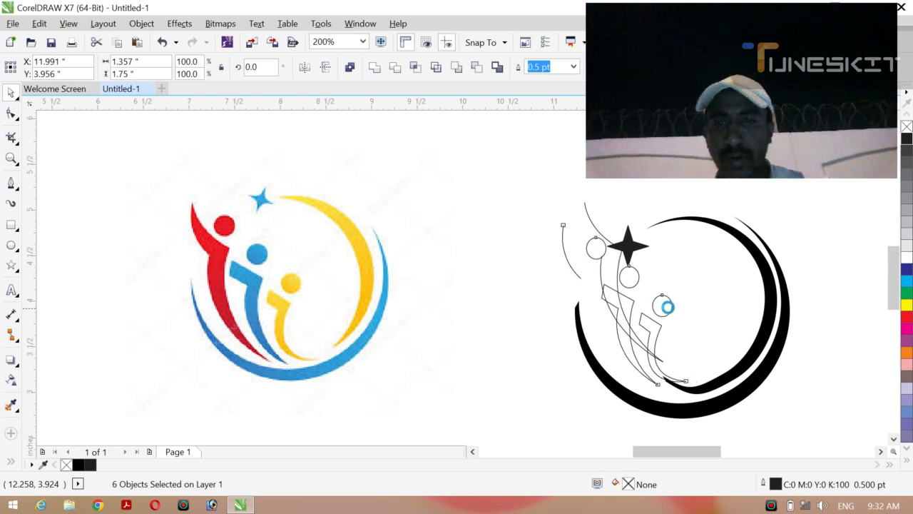
# Undo the leftward nudges of the selected figure outlines.
pyautogui.hotkey('ctrl', 'z')
pyautogui.hotkey('ctrl', 'z')
pyautogui.hotkey('ctrl', 'z')
pyautogui.hotkey('ctrl', 'z')
pyautogui.hotkey('ctrl', 'z')
pyautogui.hotkey('ctrl', 'z')
pyautogui.hotkey('ctrl', 'z')
pyautogui.hotkey('ctrl', 'z')
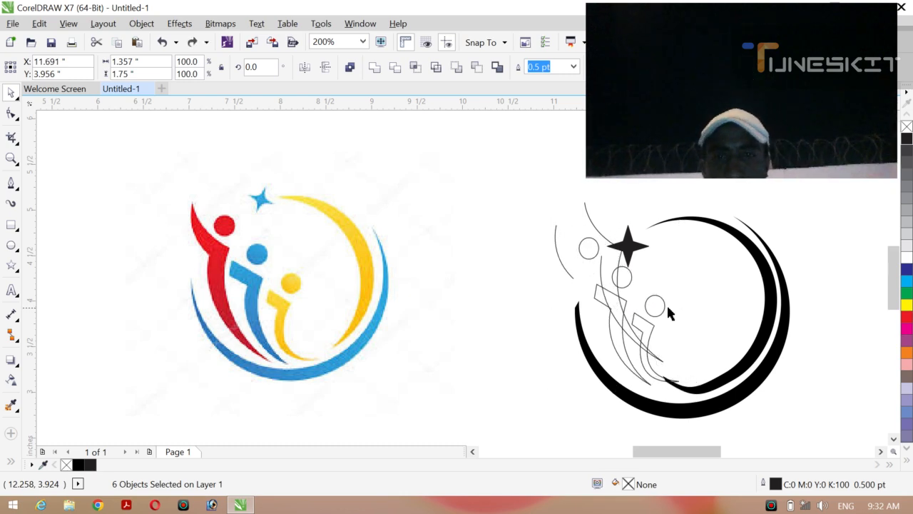
pyautogui.hotkey('ctrl', 'z')
pyautogui.hotkey('ctrl', 'z')
pyautogui.hotkey('ctrl', 'z')
pyautogui.hotkey('ctrl', 'z')
pyautogui.hotkey('ctrl', 'z')
pyautogui.hotkey('ctrl', 'z')
pyautogui.hotkey('ctrl', 'z')
pyautogui.hotkey('ctrl', 'z')
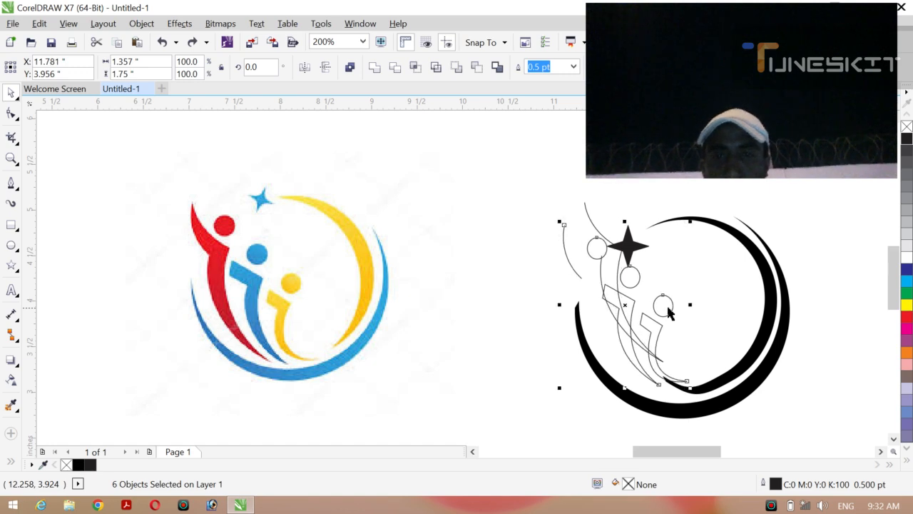
pyautogui.hotkey('ctrl', 'z')
pyautogui.hotkey('ctrl', 'z')
pyautogui.hotkey('ctrl', 'z')
pyautogui.hotkey('ctrl', 'z')
pyautogui.hotkey('ctrl', 'z')
pyautogui.hotkey('ctrl', 'z')
pyautogui.hotkey('ctrl', 'z')
pyautogui.hotkey('ctrl', 'z')
pyautogui.hotkey('ctrl', 'z')
pyautogui.hotkey('ctrl', 'z')
pyautogui.hotkey('ctrl', 'z')
pyautogui.hotkey('ctrl', 'z')
pyautogui.hotkey('ctrl', 'z')
pyautogui.hotkey('ctrl', 'z')
pyautogui.hotkey('ctrl', 'z')
pyautogui.hotkey('ctrl', 'z')
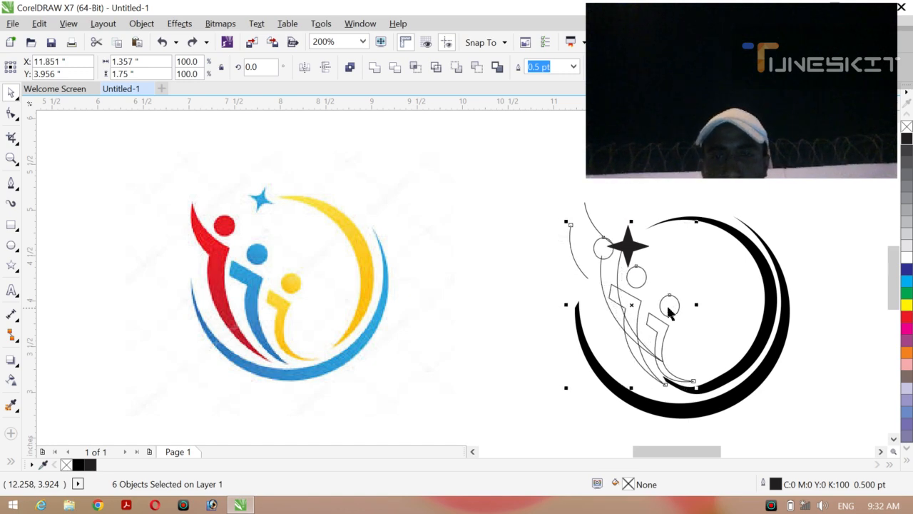
# Undo the downward nudges, the crescent enlargement, the move of the figure outlines and the three head ellipses.
pyautogui.press('Up')
pyautogui.press('Up')
pyautogui.press('Up')
pyautogui.press('Up')
pyautogui.press('Up')
pyautogui.press('Up')
pyautogui.press('Up')
pyautogui.press('Up')
pyautogui.press('Up')
pyautogui.press('Up')
pyautogui.press('Up')
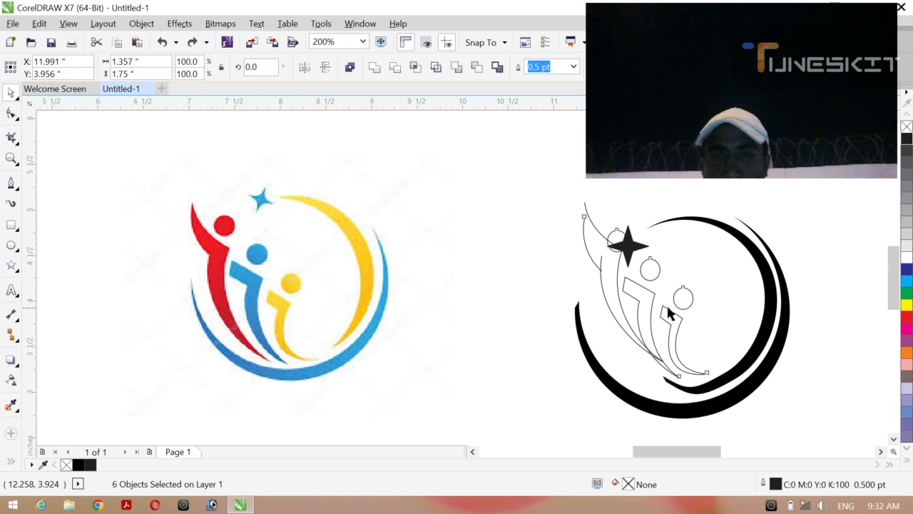
pyautogui.press('Right')
pyautogui.press('Up')
pyautogui.press('Up')
pyautogui.press('Up')
pyautogui.press('Up')
pyautogui.press('Up')
pyautogui.press('Delete')
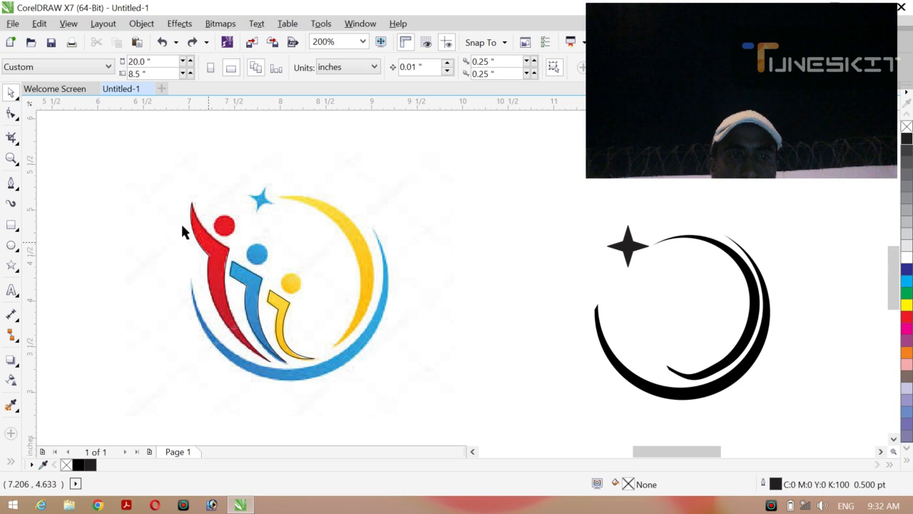
# Draw an ellipse about 0.224 by 0.24 in over the red head and duplicate it onto the blue and yellow heads.
pyautogui.click(12, 246)
pyautogui.moveTo(215, 213); pyautogui.dragTo(257, 253)
pyautogui.hotkey('ctrl', 'd')
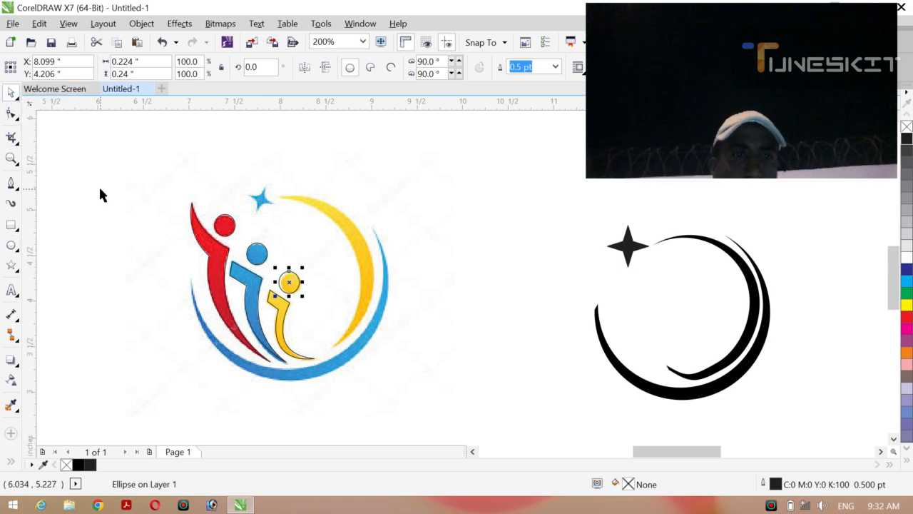
# Group the nine figure outlines and place the group, scaled to 68.5 percent, inside the black crescents just below the star.
pyautogui.moveTo(73, 180); pyautogui.dragTo(328, 379)
pyautogui.hotkey('ctrl', 'g')
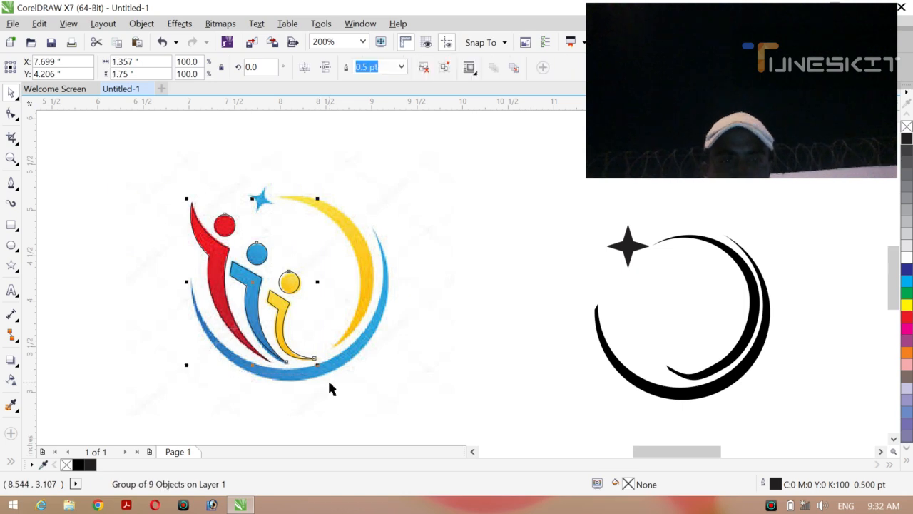
pyautogui.moveTo(249, 276); pyautogui.dragTo(486, 300)
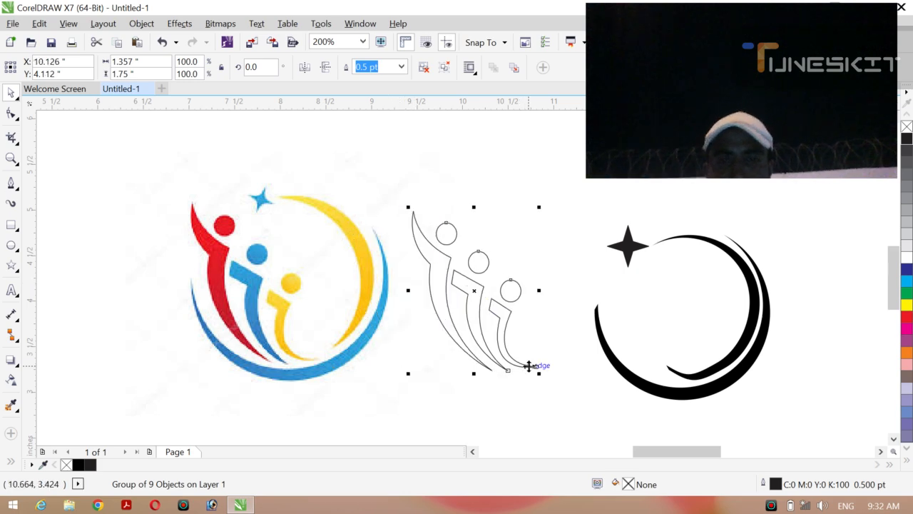
pyautogui.moveTo(538, 373); pyautogui.dragTo(519, 348)
pyautogui.moveTo(476, 291); pyautogui.dragTo(638, 308)
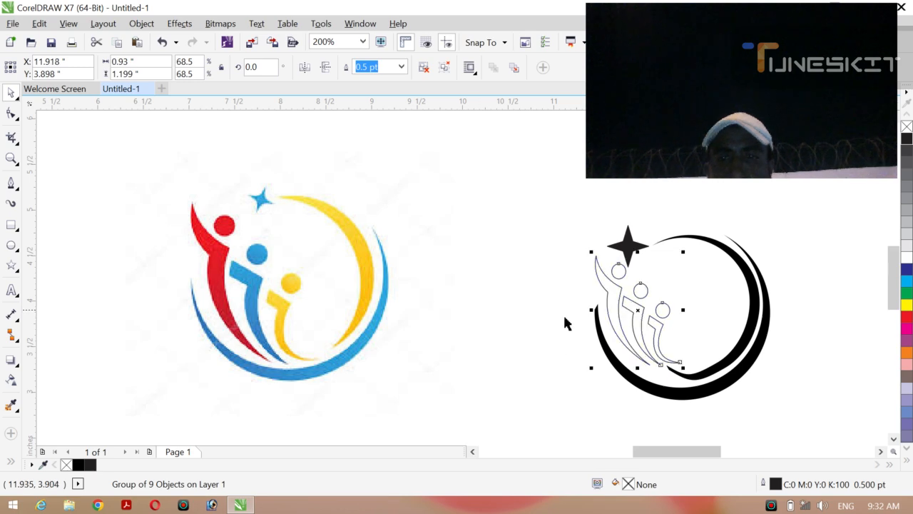
# Delete the reference image and move the whole traced logo into the space it occupied.
pyautogui.click(285, 325)
pyautogui.press('Delete')
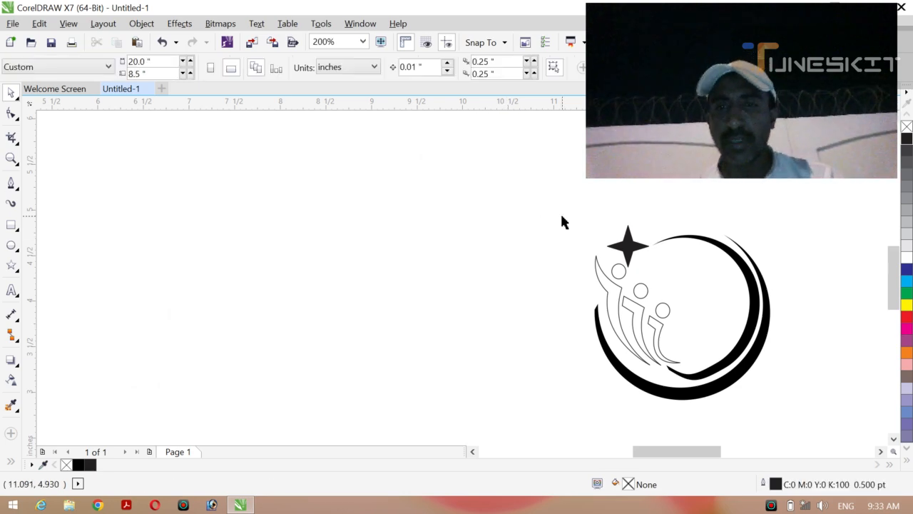
pyautogui.moveTo(555, 206); pyautogui.dragTo(793, 430)
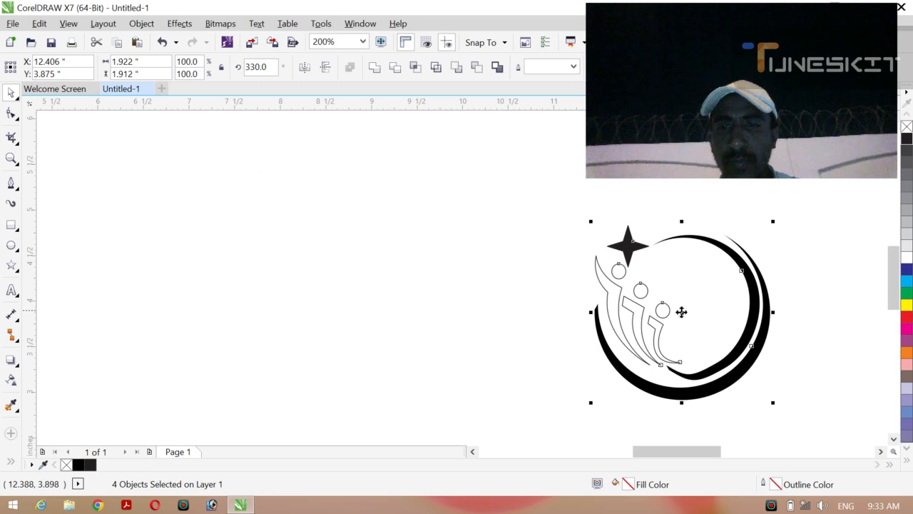
pyautogui.moveTo(679, 311); pyautogui.dragTo(349, 270)
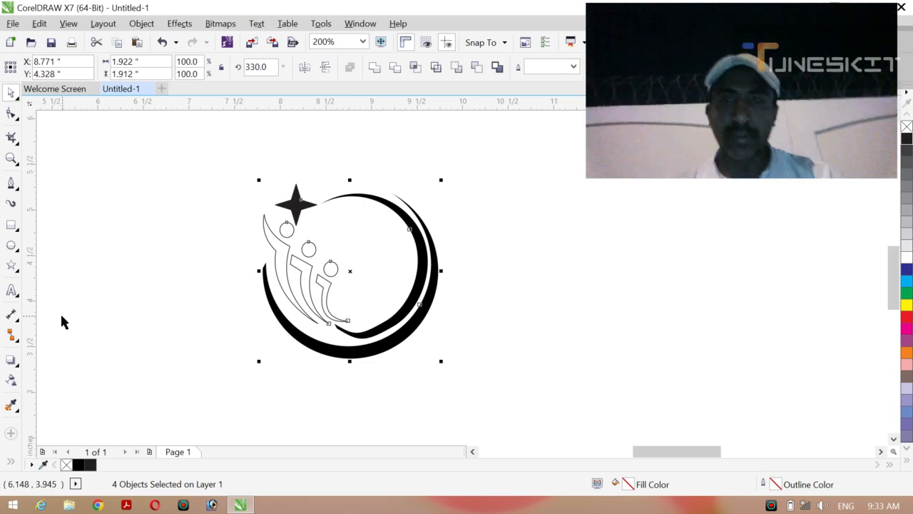
# Smart Fill the three figure bodies and their three round heads with black and no outline.
pyautogui.click(11, 463)
pyautogui.click(33, 458)
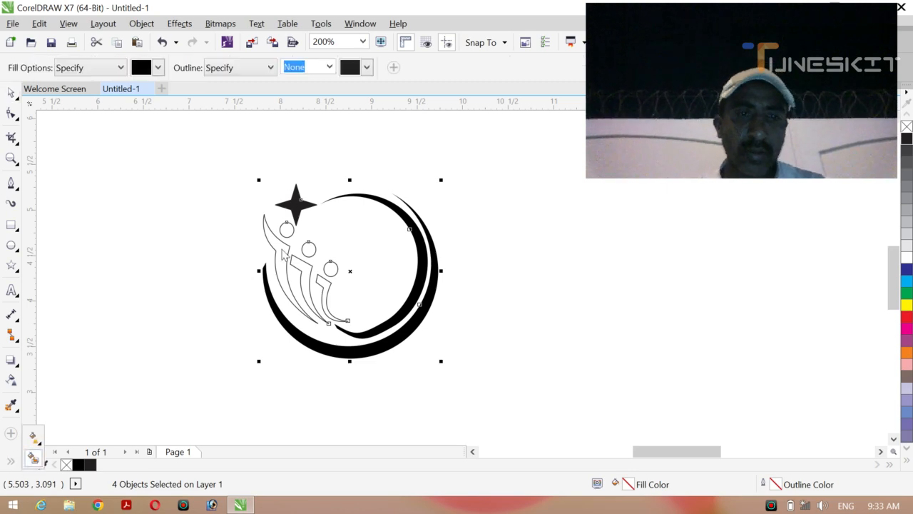
pyautogui.click(282, 261)
pyautogui.click(299, 265)
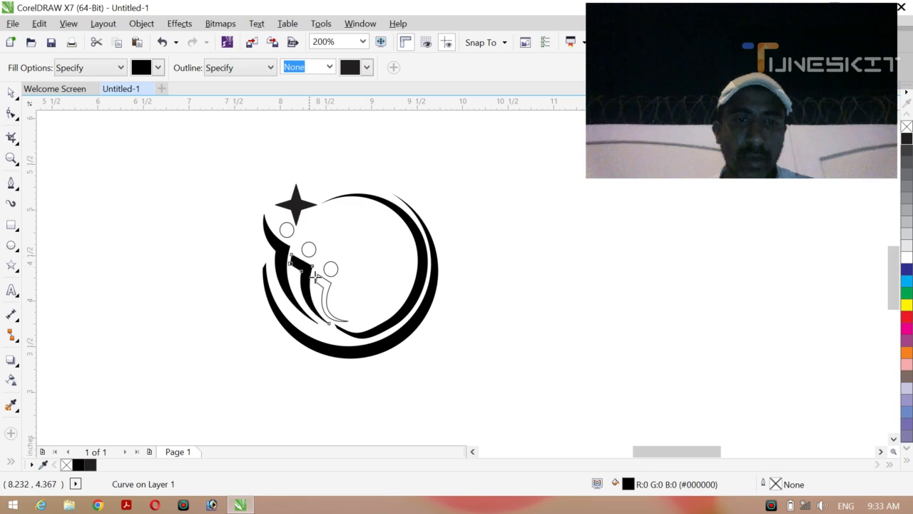
pyautogui.click(322, 286)
pyautogui.click(331, 269)
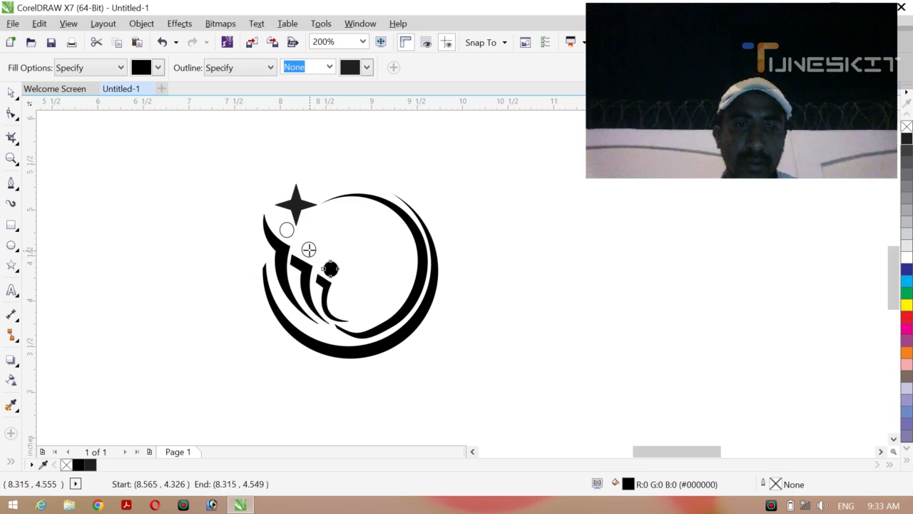
pyautogui.click(308, 249)
pyautogui.click(286, 230)
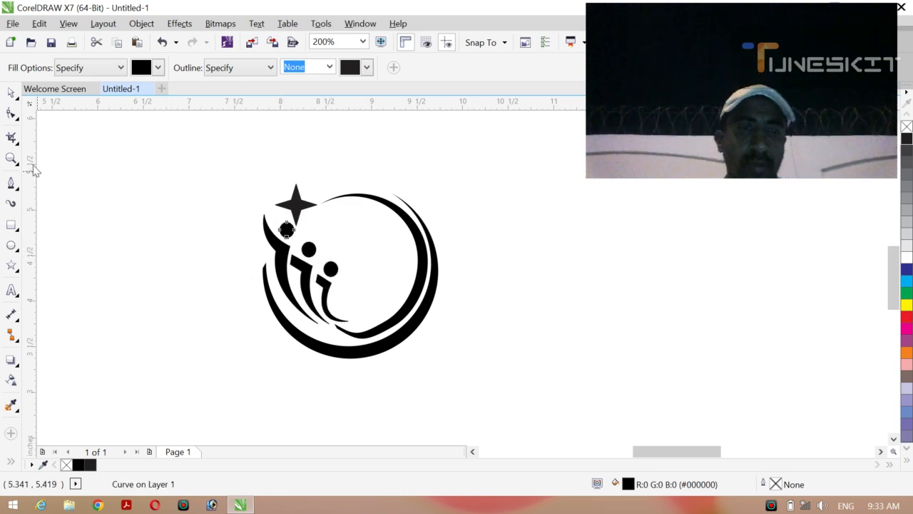
pyautogui.click(17, 99)
pyautogui.click(34, 93)
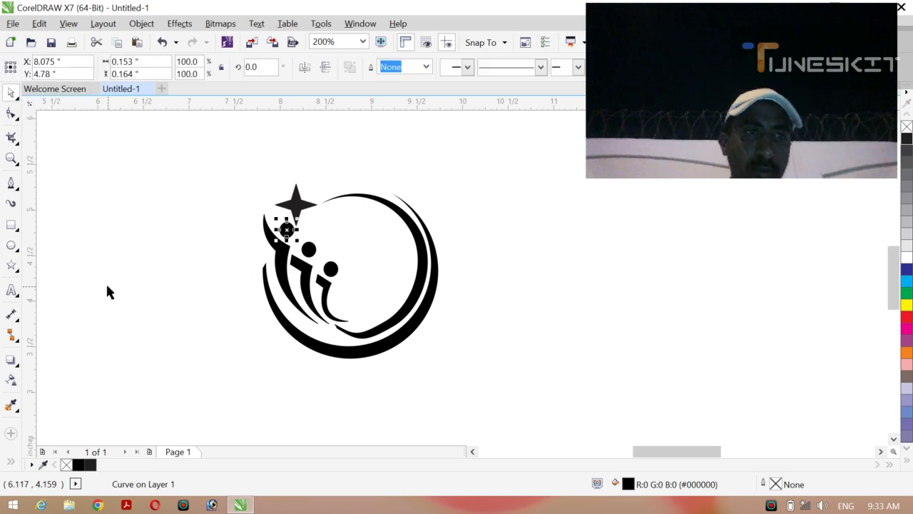
pyautogui.click(107, 284)
# Reshape the lower tip of the inner crescent by deleting one end node and lowering the end of the curve.
pyautogui.click(361, 338)
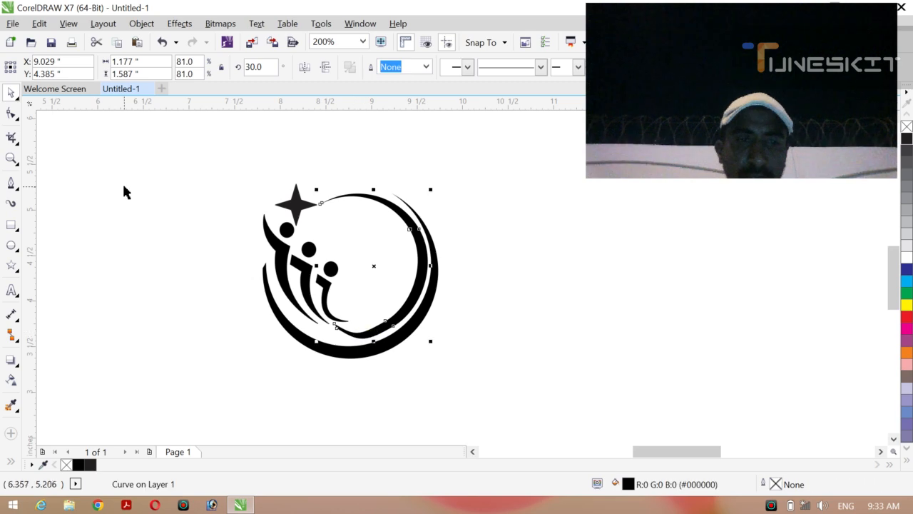
pyautogui.click(12, 116)
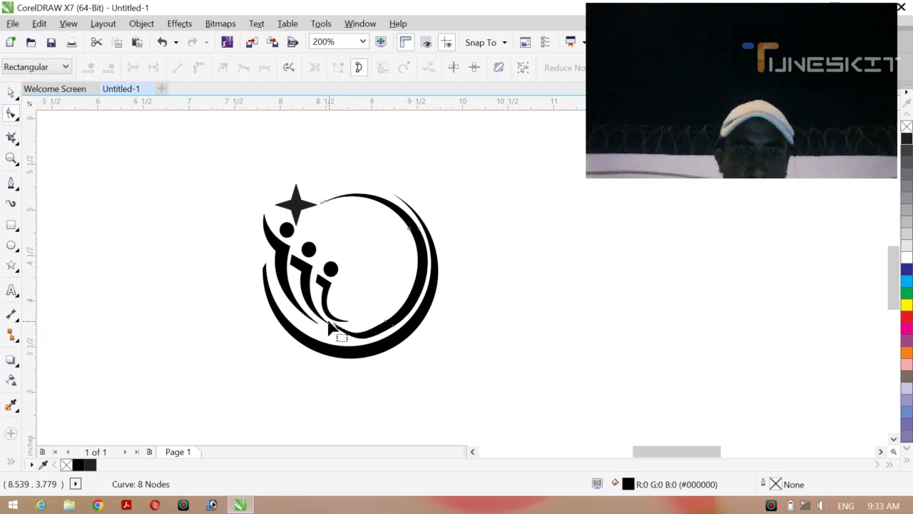
pyautogui.click(338, 330)
pyautogui.moveTo(338, 330); pyautogui.dragTo(336, 336)
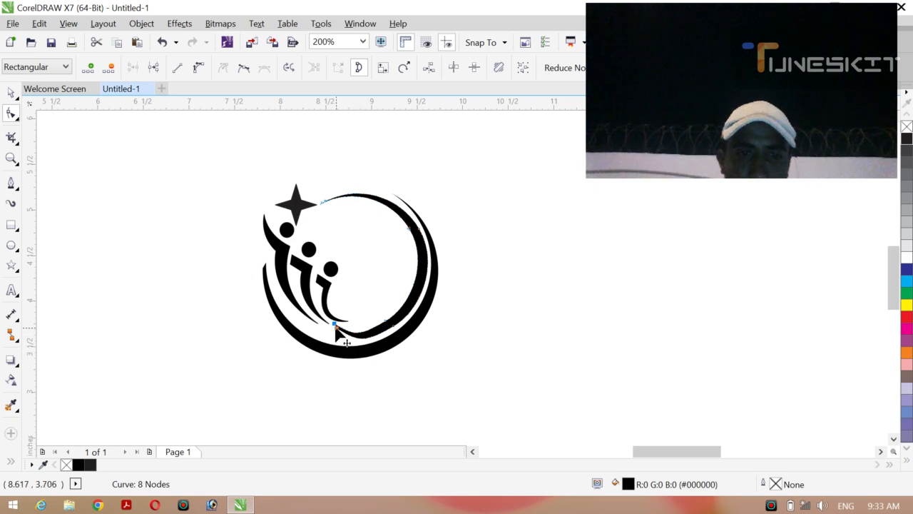
pyautogui.doubleClick(336, 329)
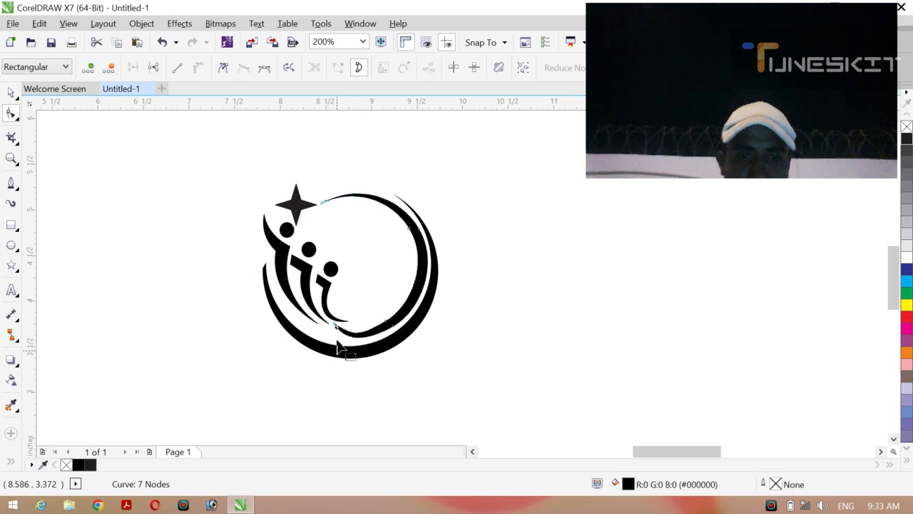
pyautogui.moveTo(336, 329); pyautogui.dragTo(363, 348)
pyautogui.hotkey('ctrl', 'z')
pyautogui.hotkey('ctrl', 'z')
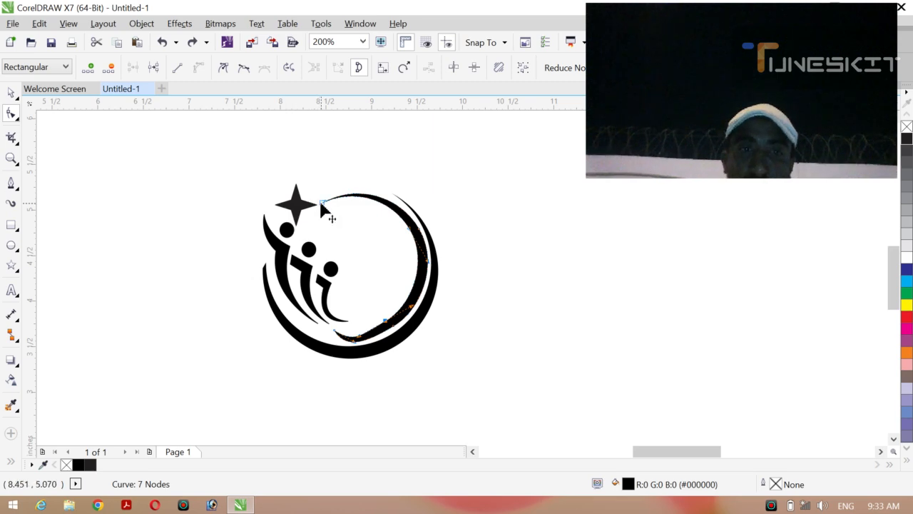
pyautogui.moveTo(321, 203); pyautogui.dragTo(341, 205)
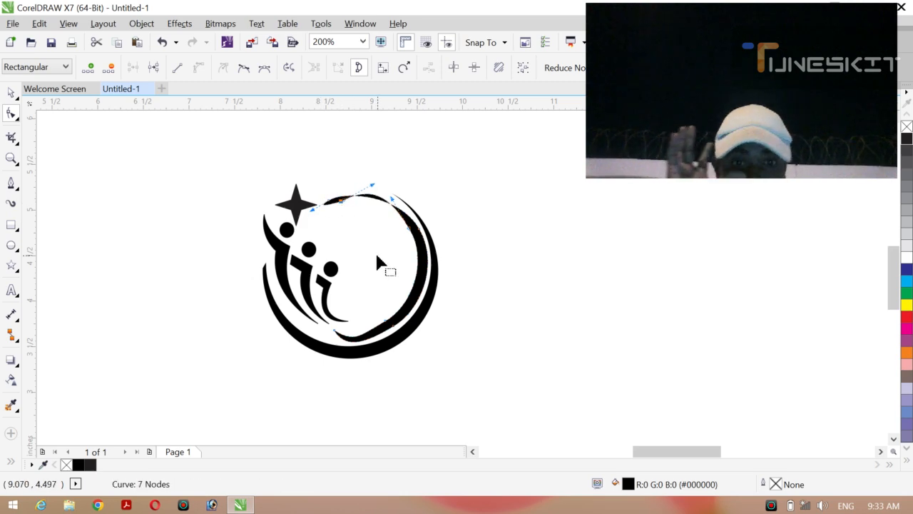
pyautogui.hotkey('ctrl', 'z')
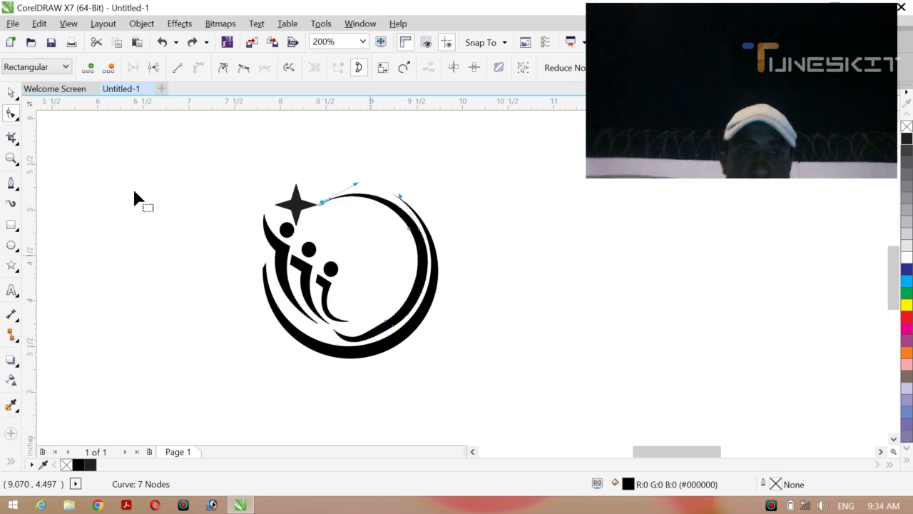
pyautogui.click(12, 93)
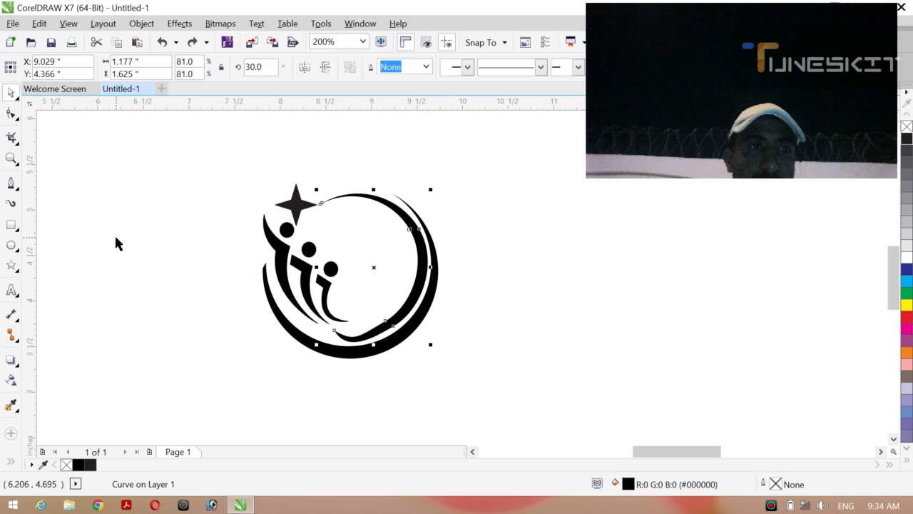
pyautogui.click(115, 234)
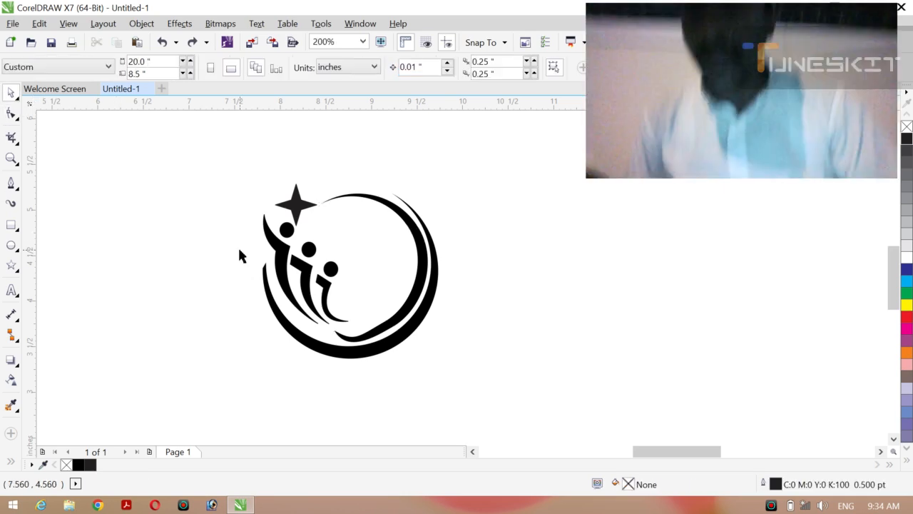
# Recolour the three black figure bodies with the red C:0 M:100 Y:100 K:0 fill.
pyautogui.click(286, 254)
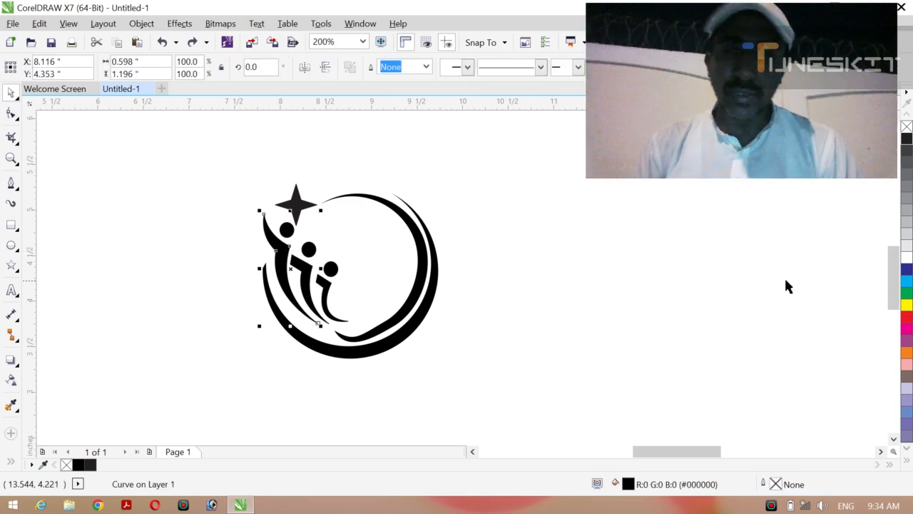
pyautogui.click(906, 316)
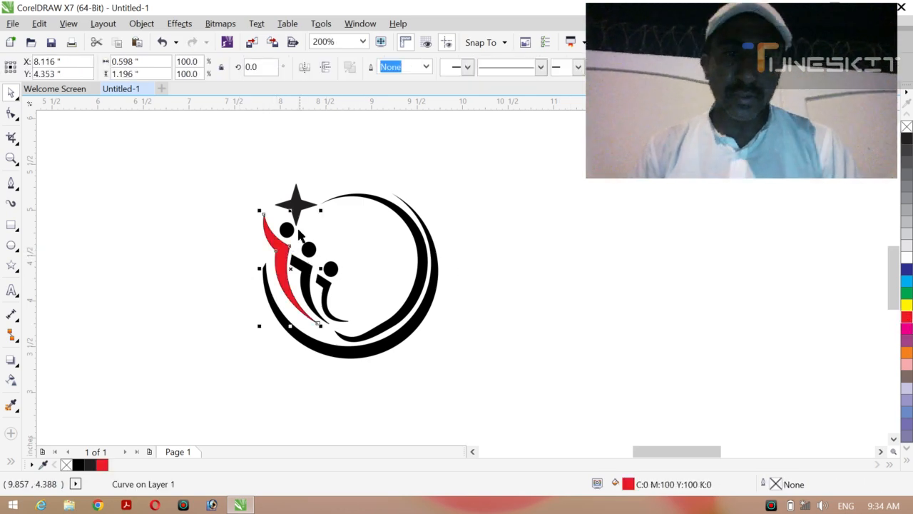
pyautogui.click(307, 271)
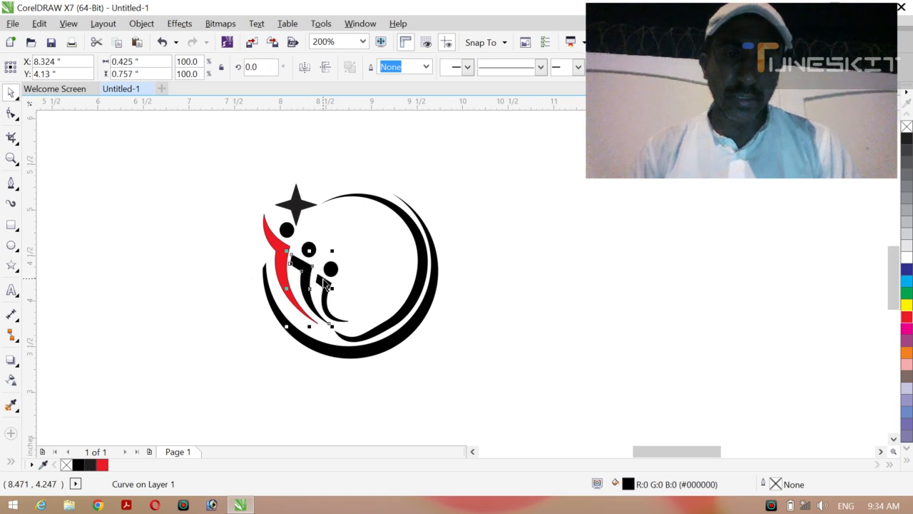
pyautogui.keyDown('shift'); pyautogui.click(323, 282); pyautogui.keyUp('shift')
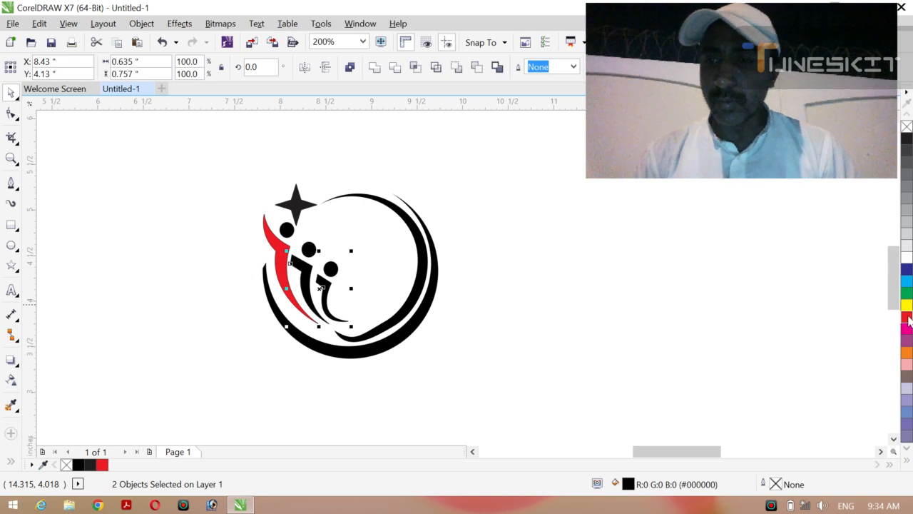
pyautogui.click(908, 319)
# Fill the four-pointed star and the three round heads with the same red as the figure bodies.
pyautogui.click(295, 212)
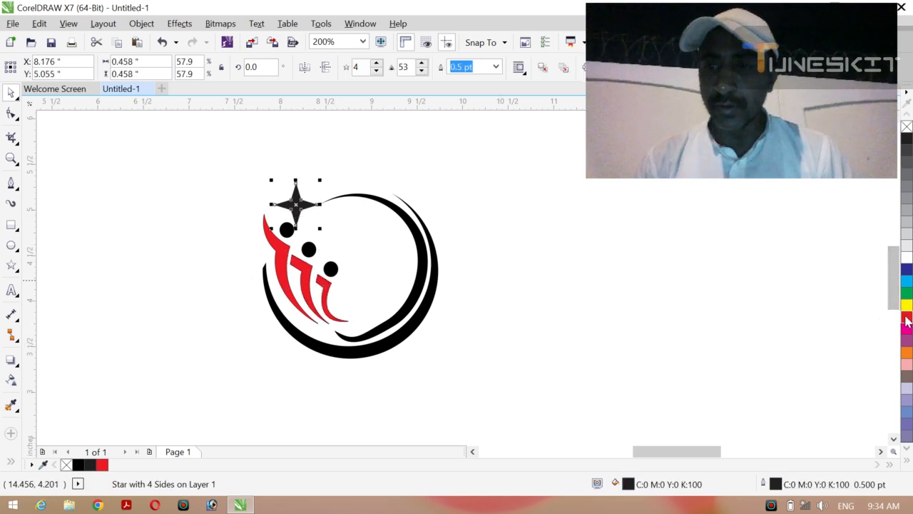
pyautogui.click(907, 317)
pyautogui.click(288, 230)
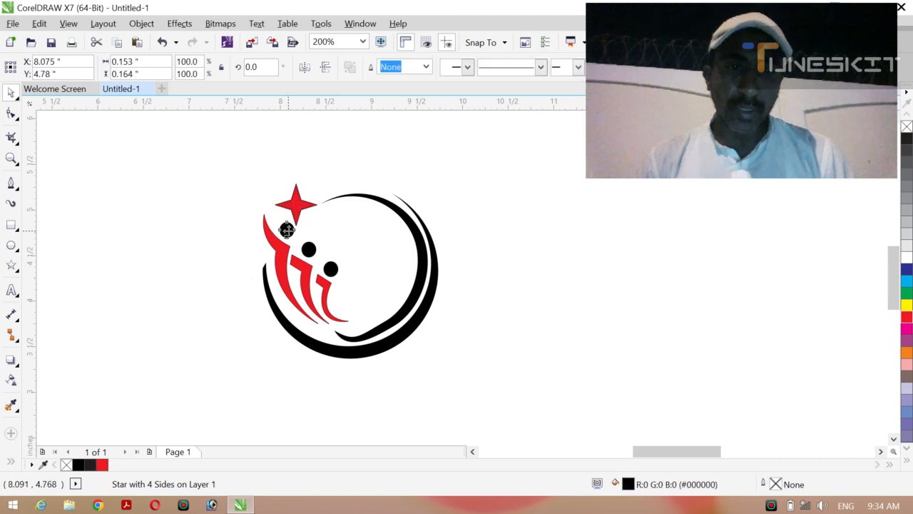
pyautogui.keyDown('shift'); pyautogui.click(309, 250); pyautogui.keyUp('shift')
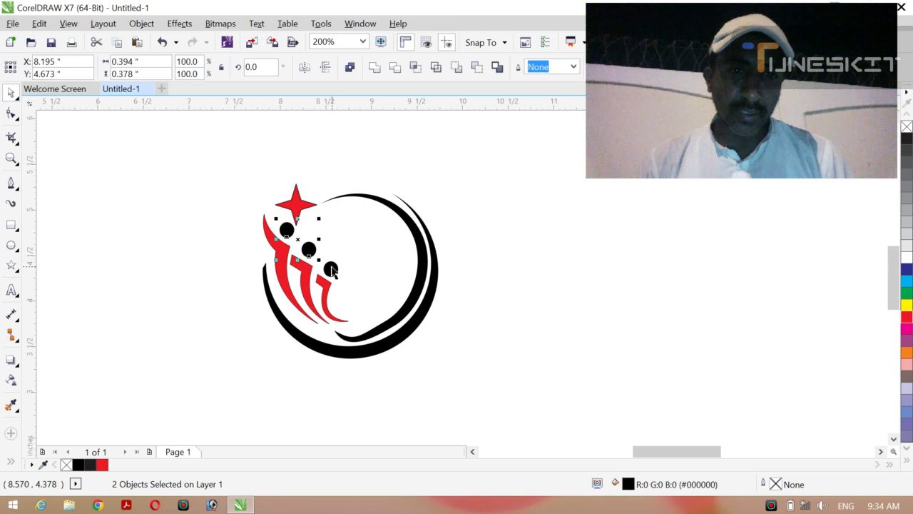
pyautogui.keyDown('shift'); pyautogui.click(331, 268); pyautogui.keyUp('shift')
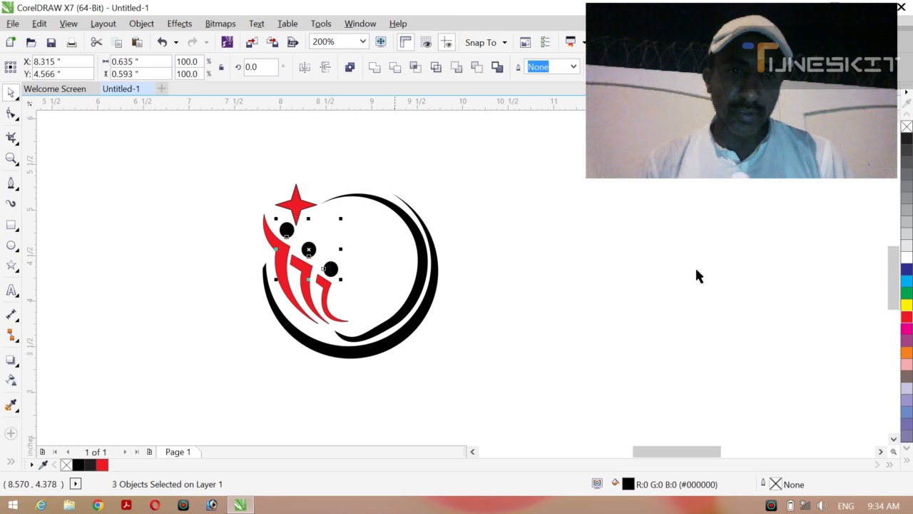
pyautogui.click(907, 316)
pyautogui.click(790, 326)
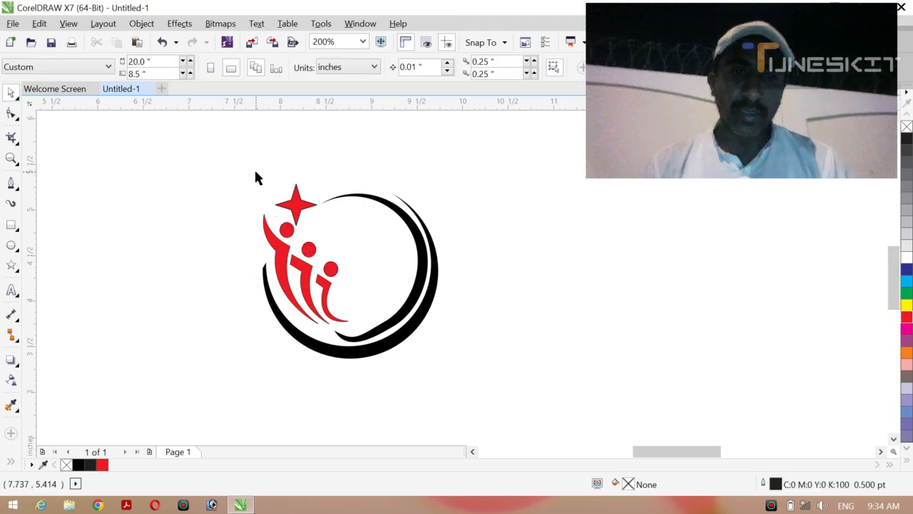
# Set the outline width of all the logo objects, including star, figures and crescents, to None.
pyautogui.moveTo(174, 175); pyautogui.dragTo(472, 376)
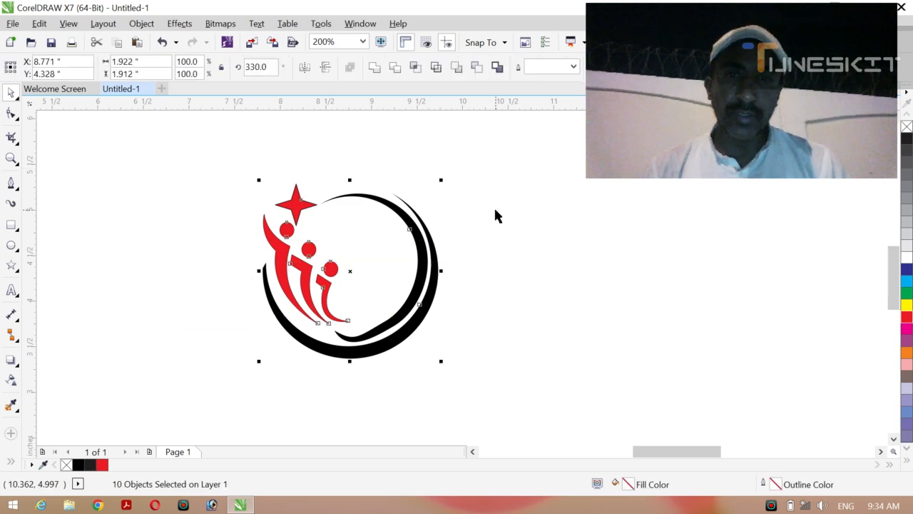
pyautogui.click(574, 68)
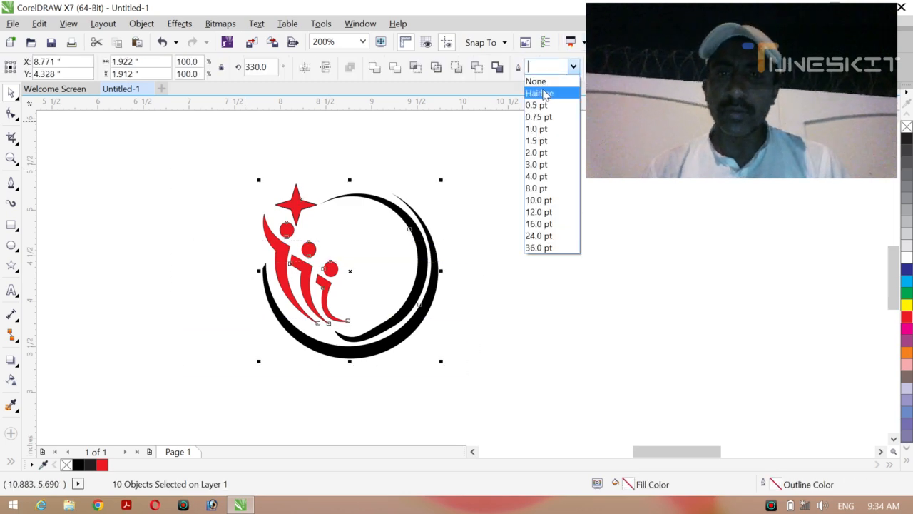
pyautogui.click(535, 80)
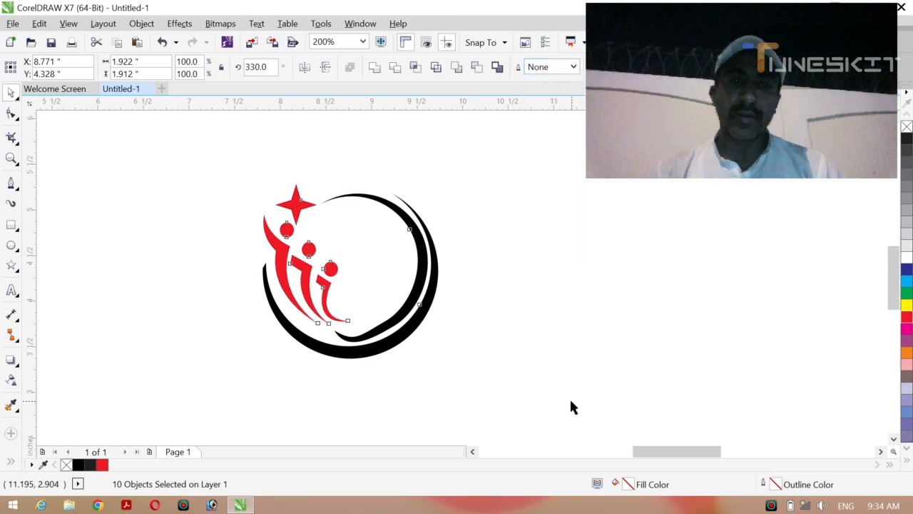
pyautogui.click(569, 397)
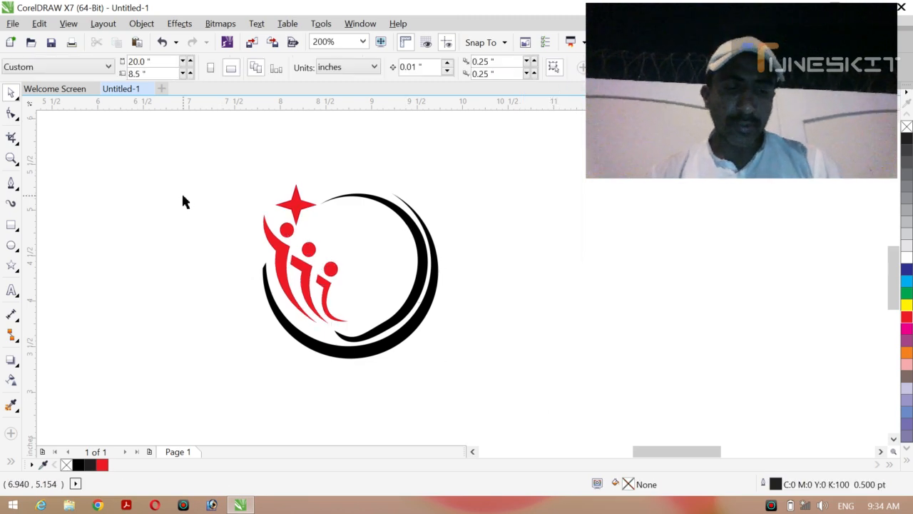
# Group all the logo objects and centre the group on the page, scaled from its centre to about 152.9 percent.
pyautogui.hotkey('ctrl', 'a')
pyautogui.hotkey('ctrl', 'g')
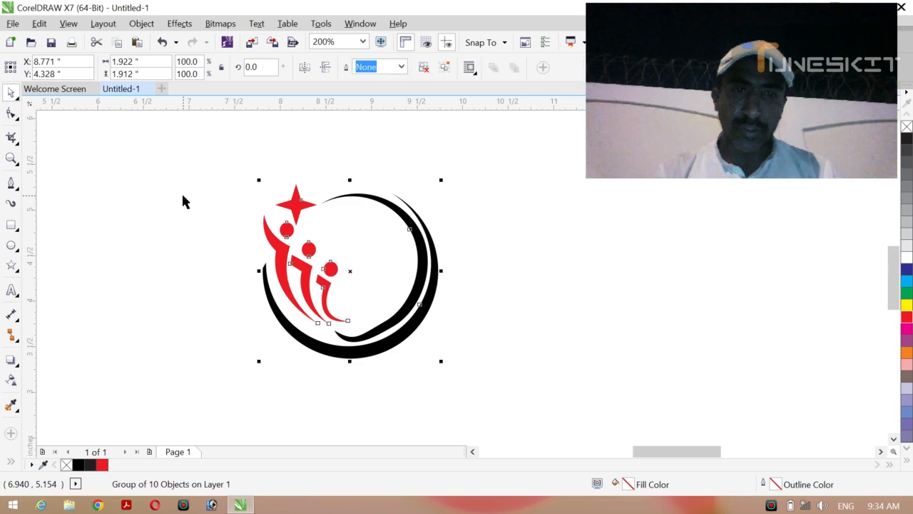
pyautogui.press('p')
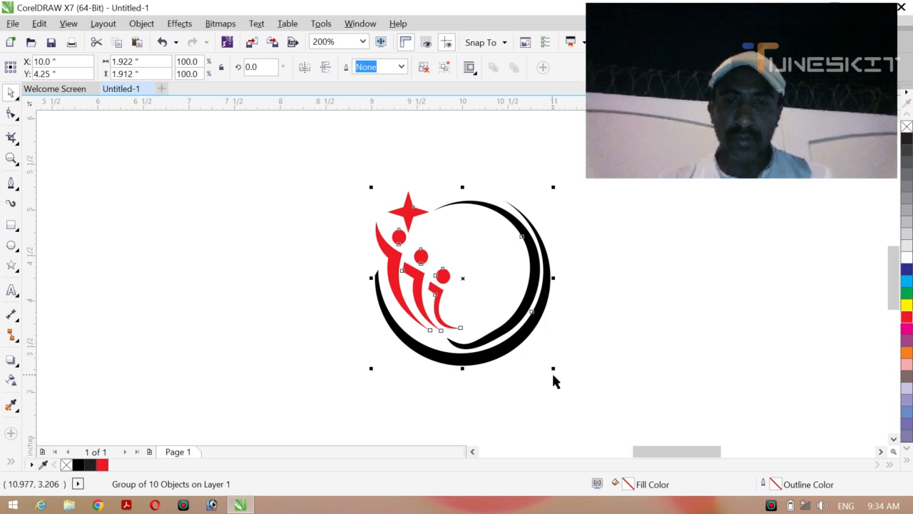
pyautogui.keyDown('shift'); pyautogui.moveTo(553, 368); pyautogui.dragTo(659, 412); pyautogui.keyUp('shift')
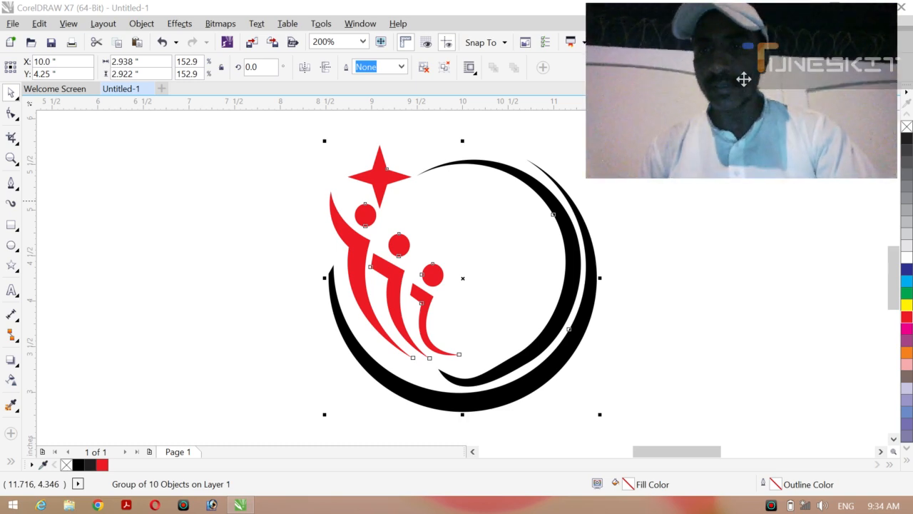
pyautogui.moveTo(744, 81); pyautogui.dragTo(751, 75)
pyautogui.click(730, 229)
pyautogui.click(731, 229)
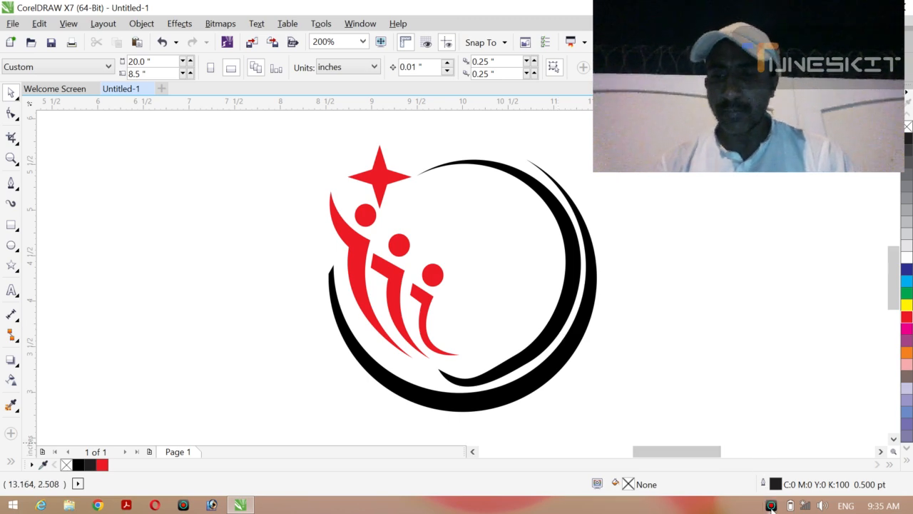
pyautogui.click(772, 505)
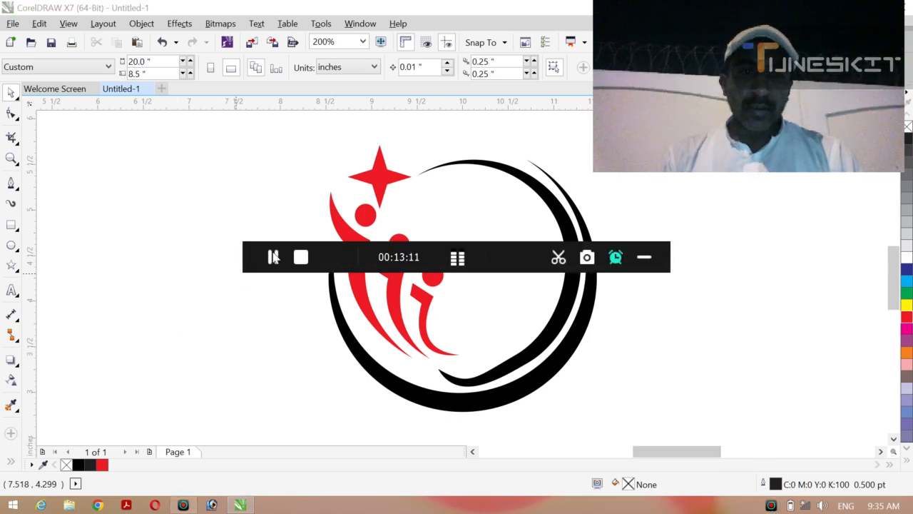